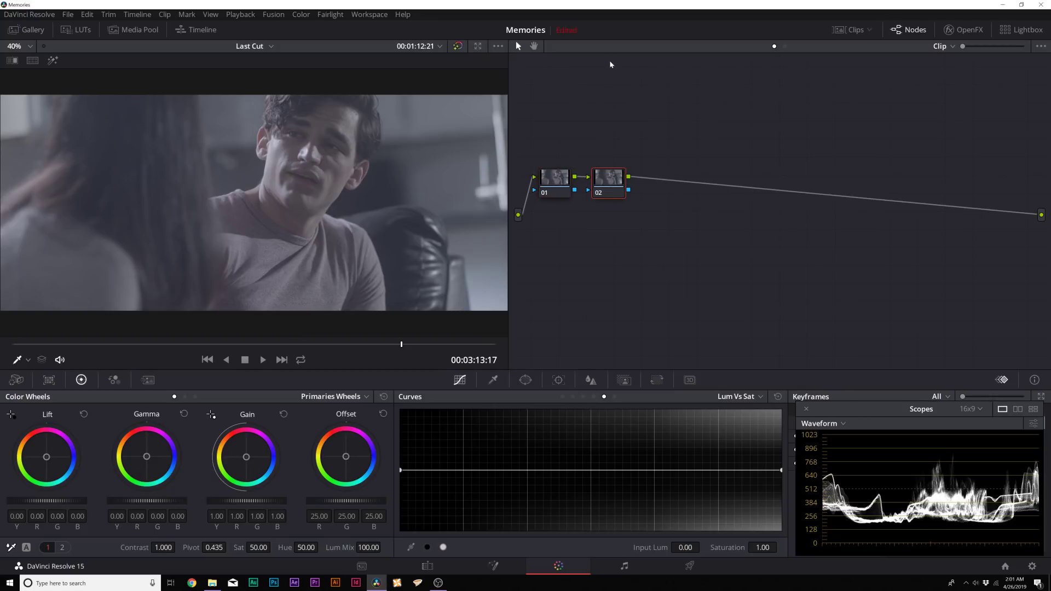
Step: Add serial nodes 03 and 04 with Alt+S and line up the four-node chain
key("alt+s")
key("alt+s")
left_click_drag(565, 226, 753, 181)
left_click(740, 135)
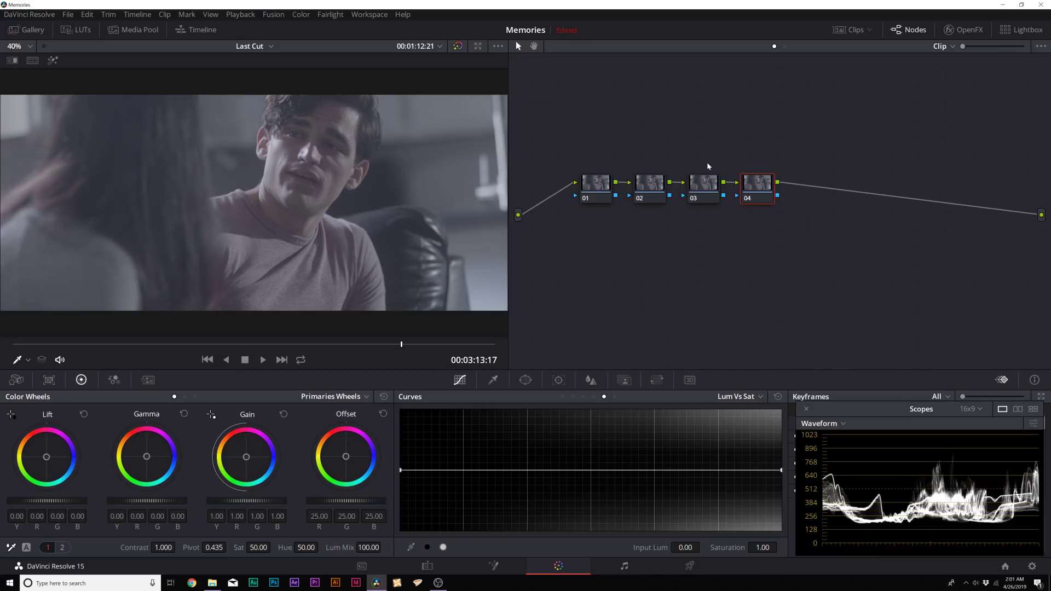
left_click(706, 188)
left_click(757, 189)
left_click(700, 202)
left_click_drag(742, 191, 689, 192)
left_click_drag(764, 183, 764, 184)
Step: Raise node 03's contrast to 1.450
left_click(693, 193)
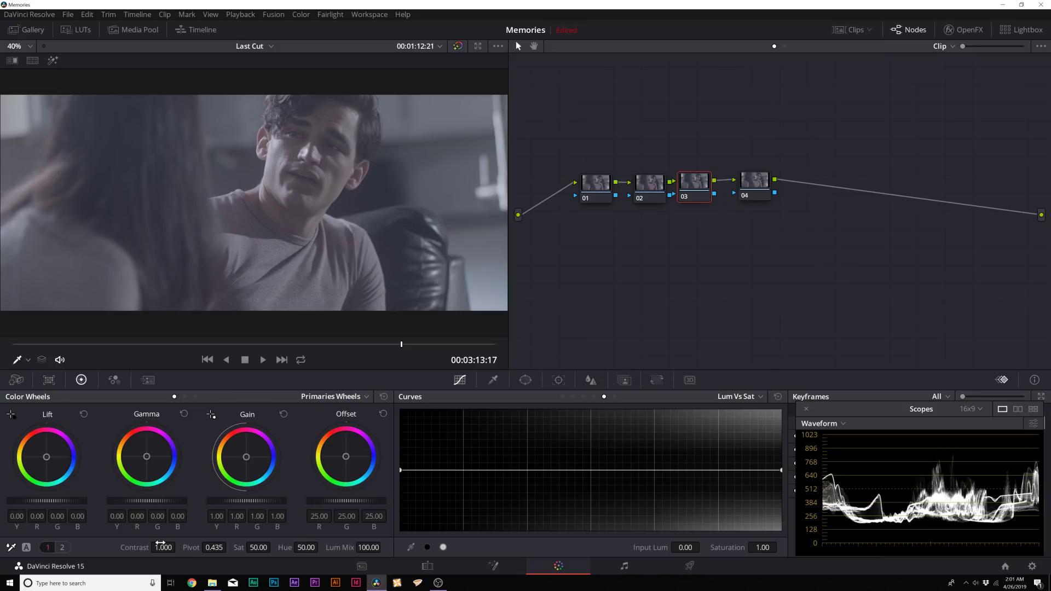
left_click_drag(164, 548, 179, 546)
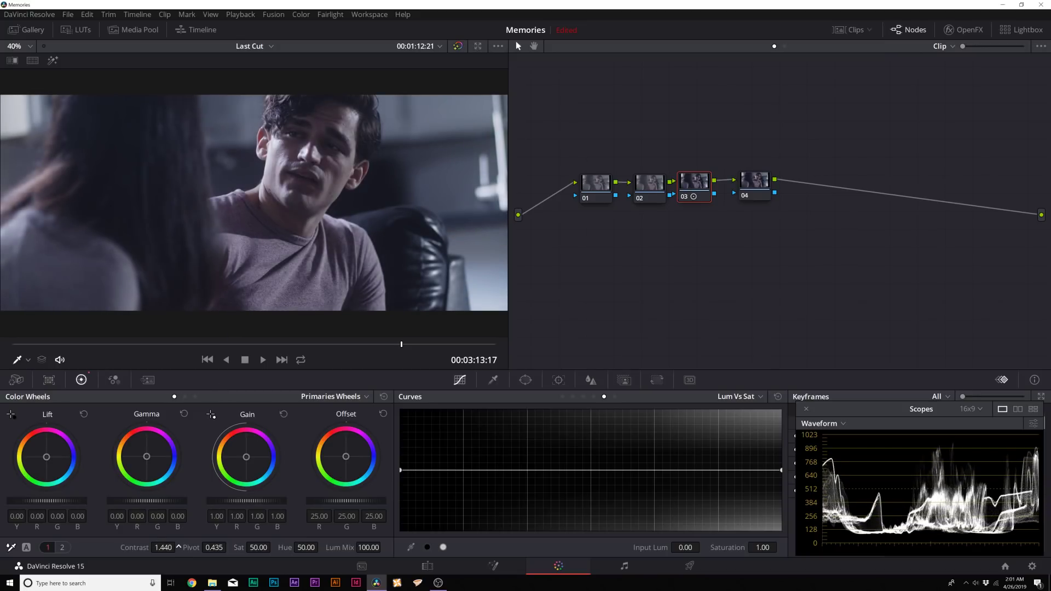
left_click_drag(178, 546, 178, 546)
Step: Move the Scopes window aside and toggle node 03 off and on to compare
left_click_drag(866, 411, 807, 287)
left_click(685, 197)
left_click(685, 197)
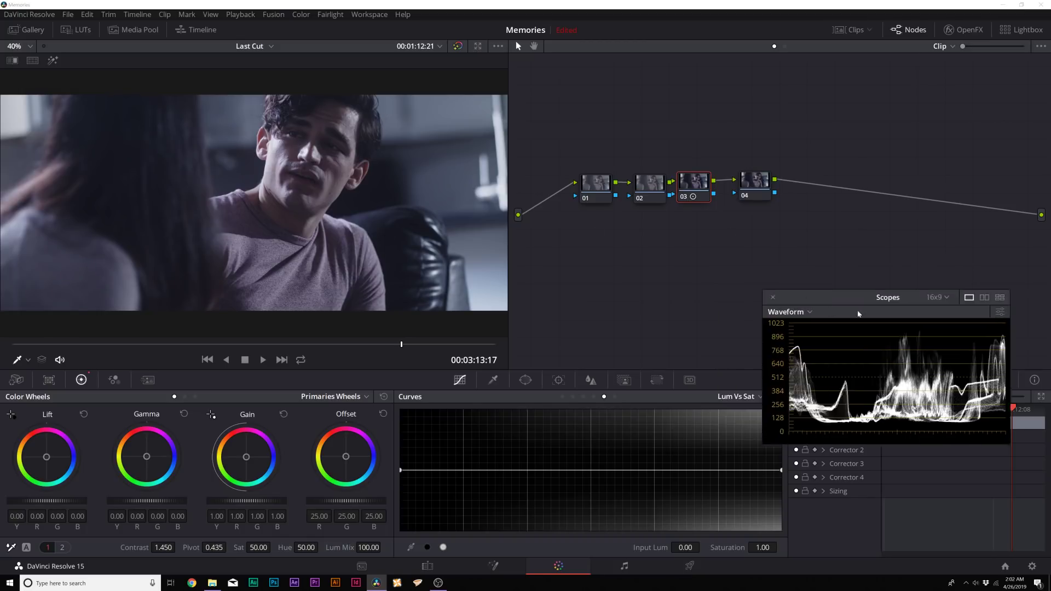
left_click_drag(694, 182, 701, 183)
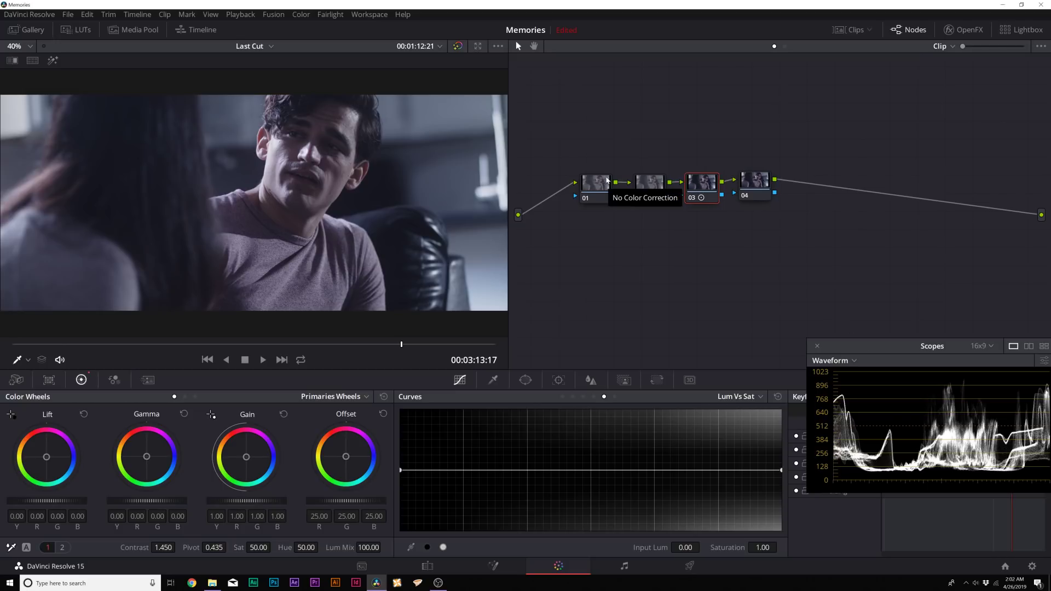
Step: On node 01 set Gamma master to 0.02 and Gain to 0.99, resetting Lift to 0.00
left_click(598, 185)
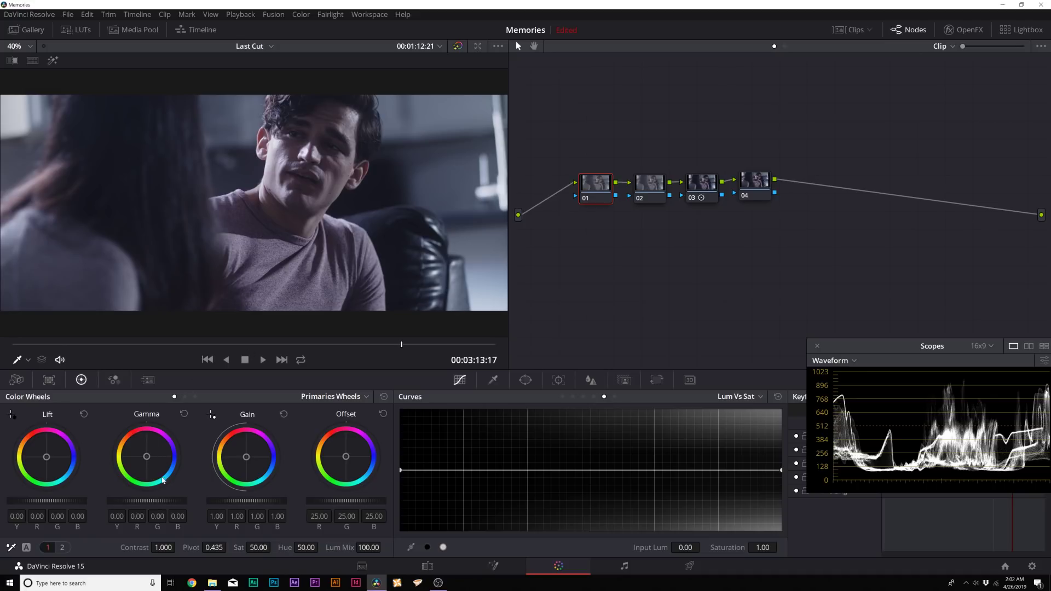
left_click_drag(140, 503, 156, 503)
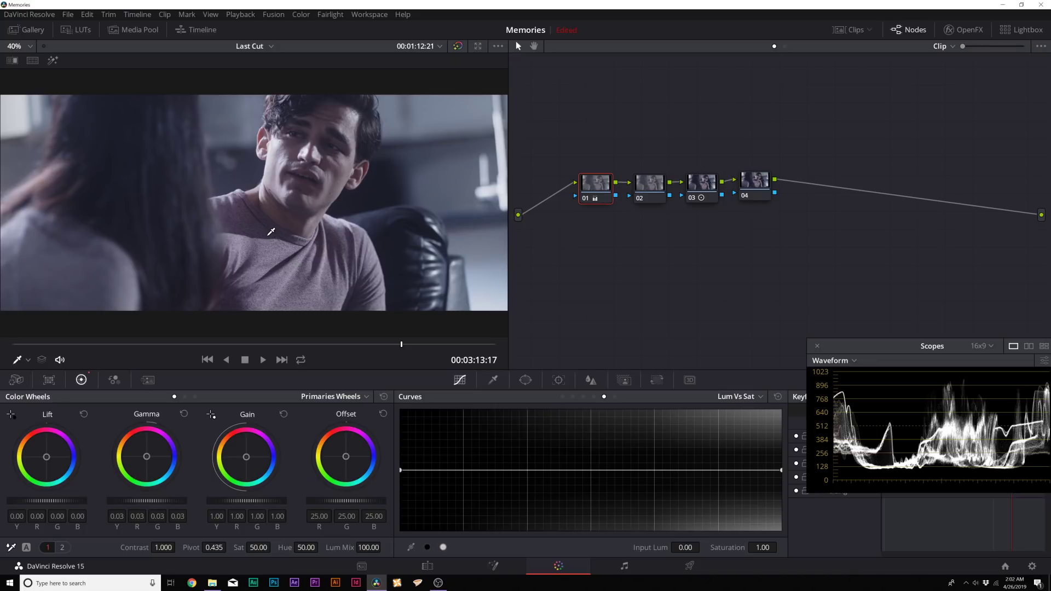
left_click_drag(149, 503, 143, 503)
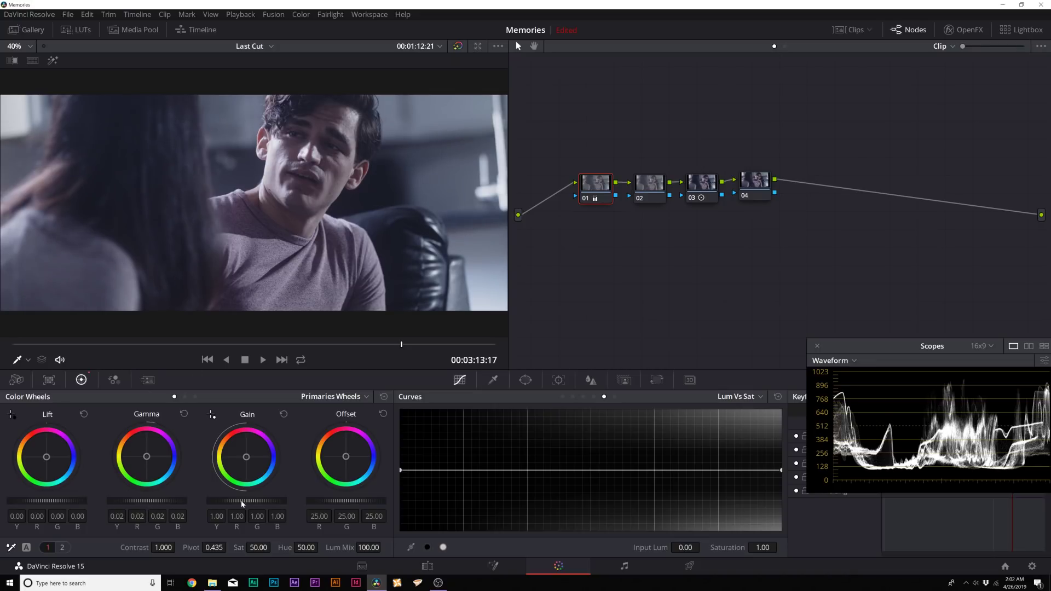
left_click_drag(240, 501, 245, 501)
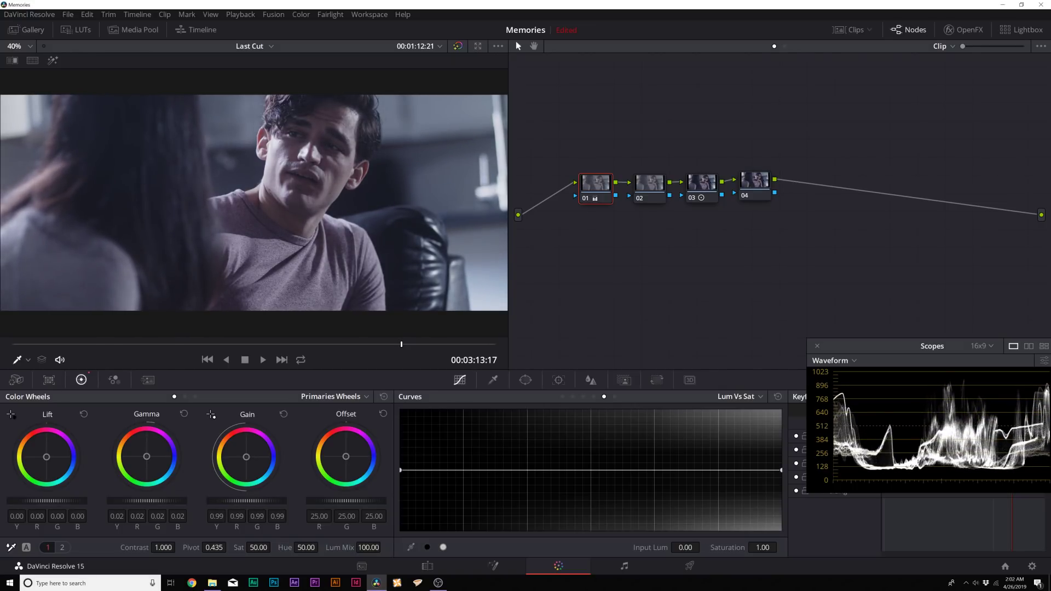
left_click_drag(56, 500, 55, 500)
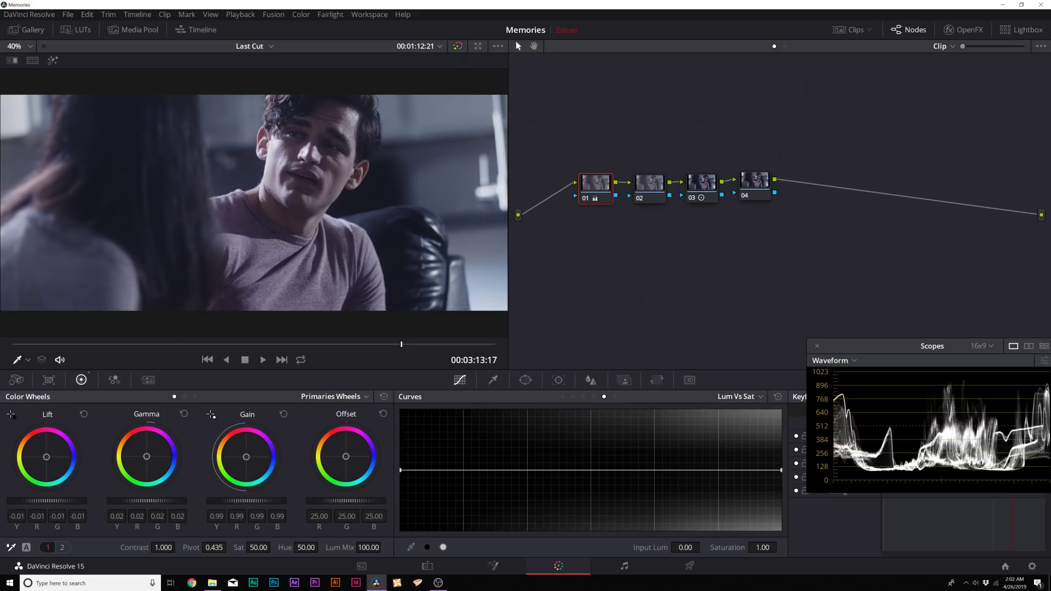
left_click(83, 414)
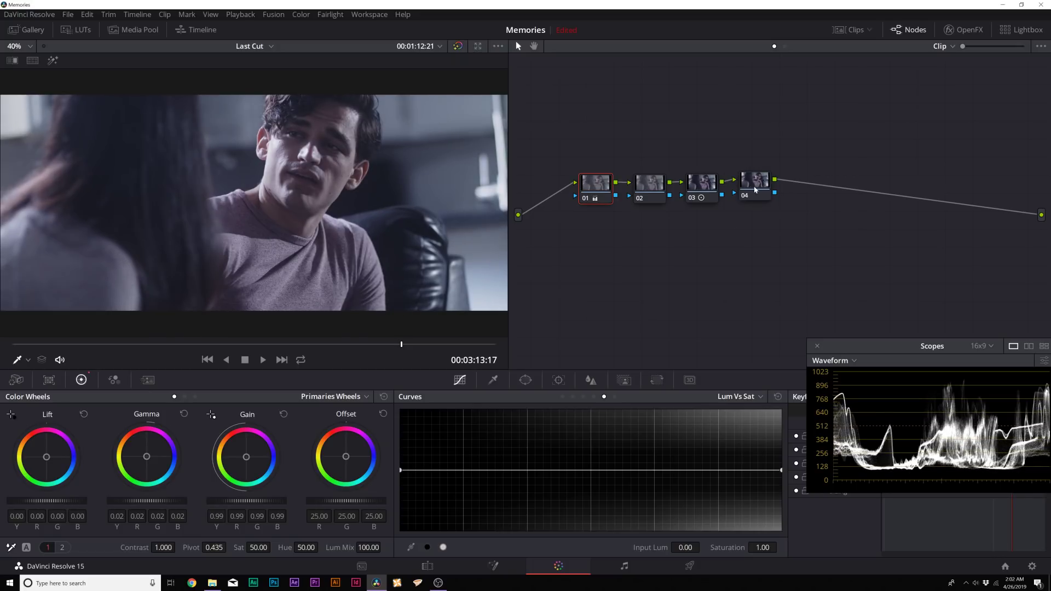
left_click_drag(596, 189, 586, 191)
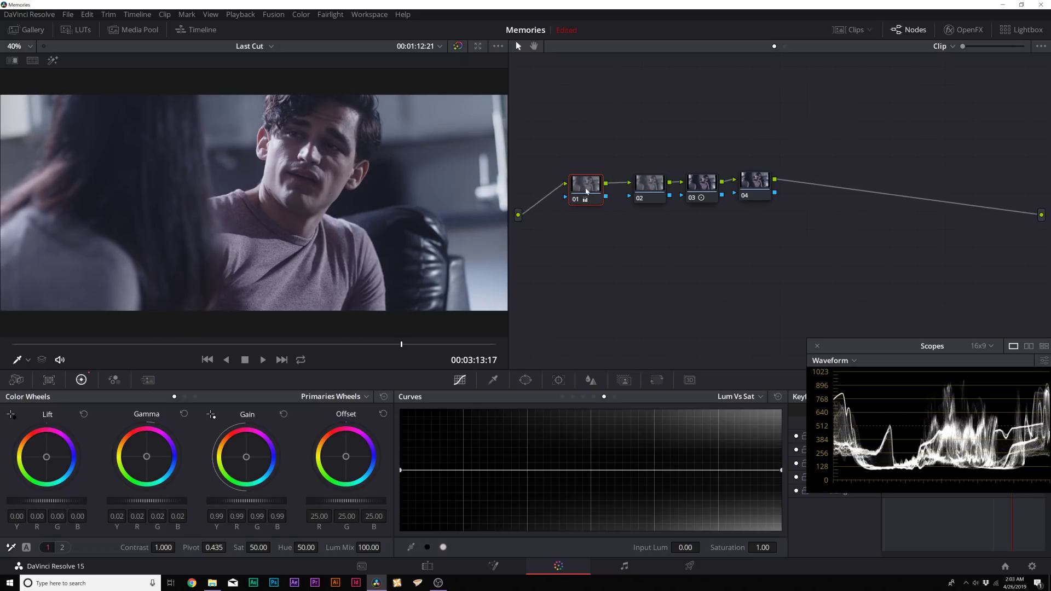
Step: Apply the OpenFX False Color effect to node 04 to preview it
left_click(753, 184)
left_click_drag(872, 342, 738, 300)
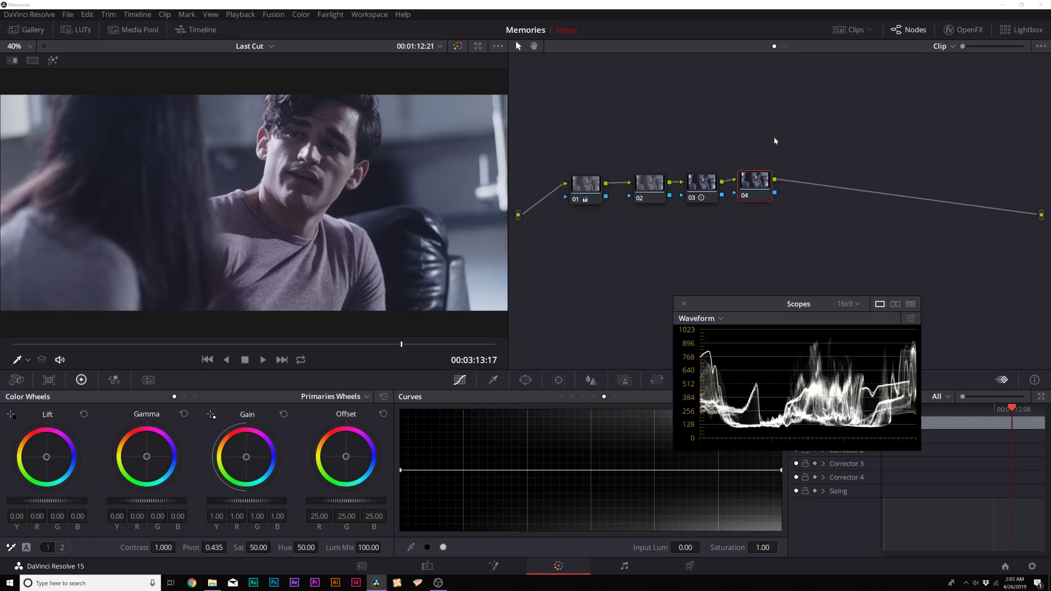
left_click(963, 30)
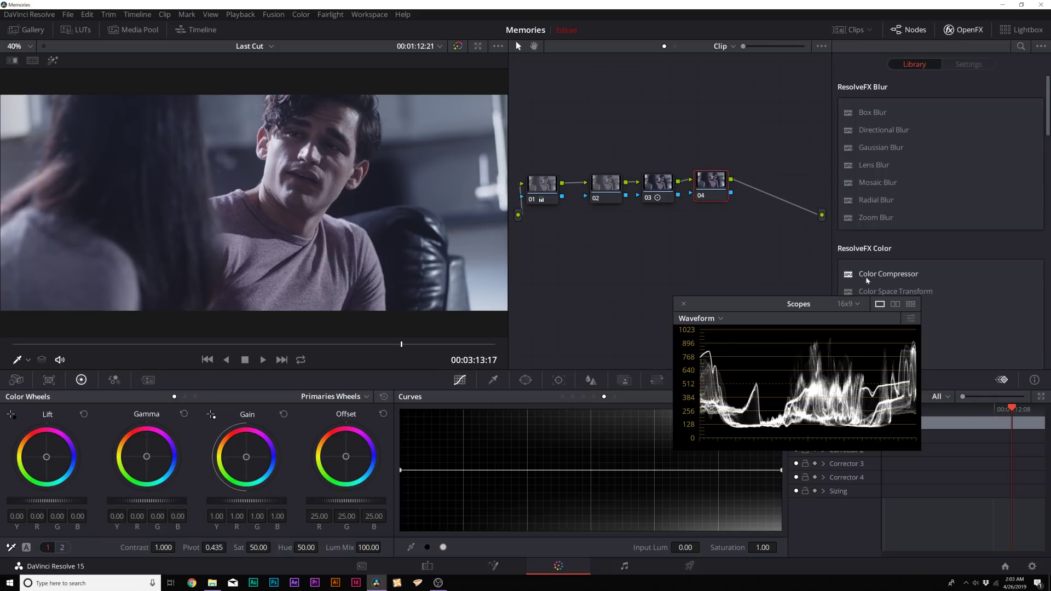
left_click_drag(813, 308, 707, 484)
scroll(940, 310, "down", 10)
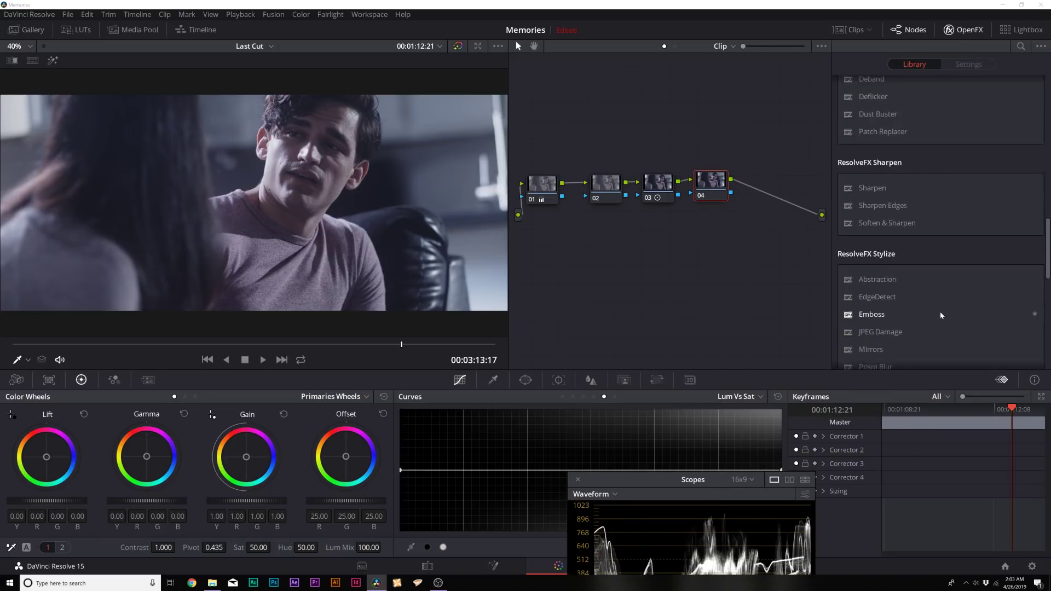
left_click_drag(873, 356, 714, 188)
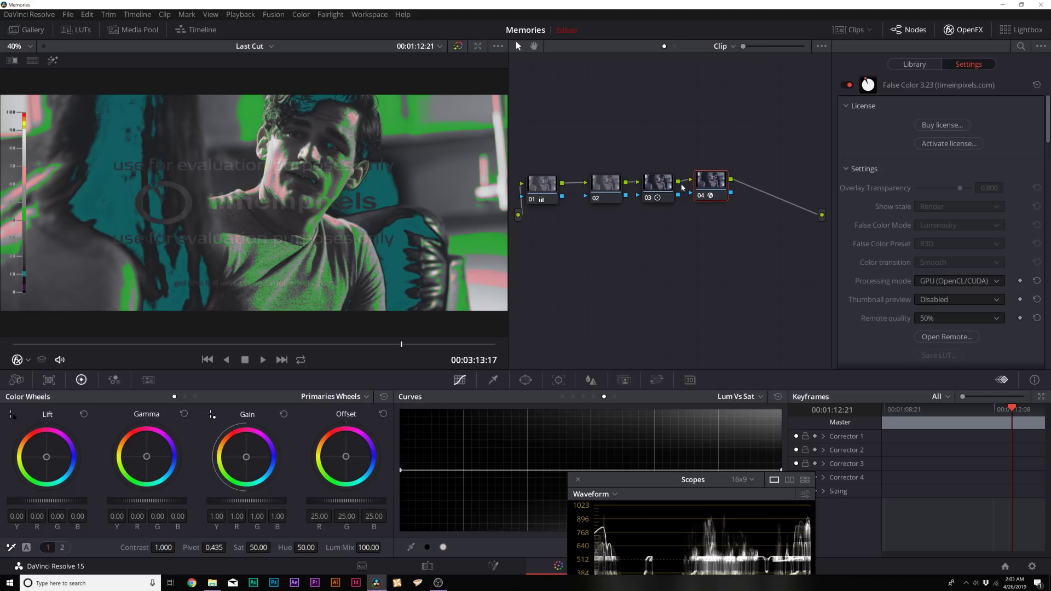
Step: Delete the False Color node and add a fresh serial corrector node after node 03
key("Delete")
key("alt+s")
left_click_drag(646, 191, 637, 191)
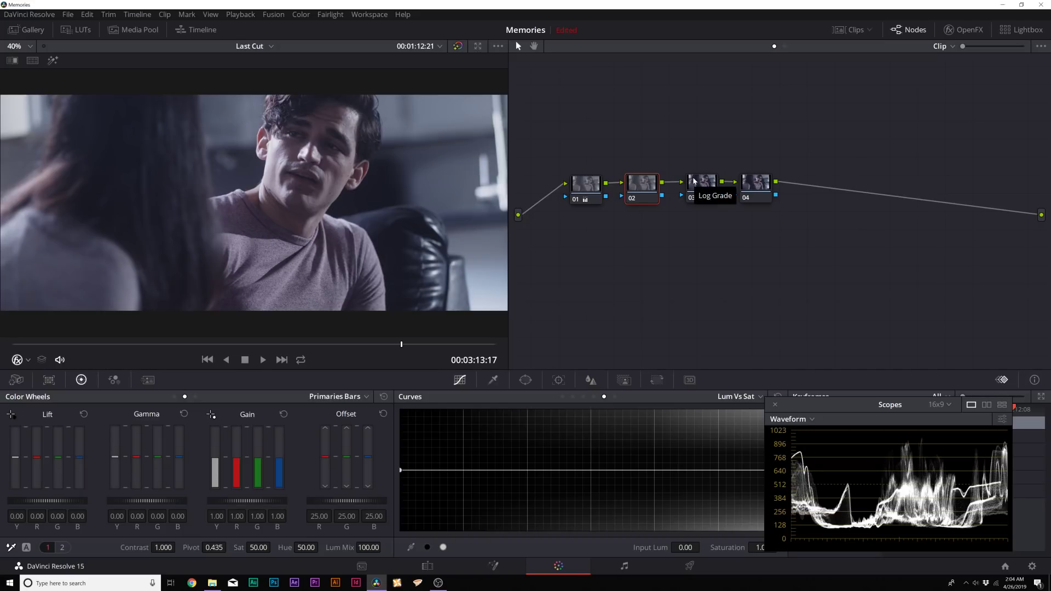
Step: Switch the scope to RGB Parade and set the primaries back to Wheels
left_click(792, 420)
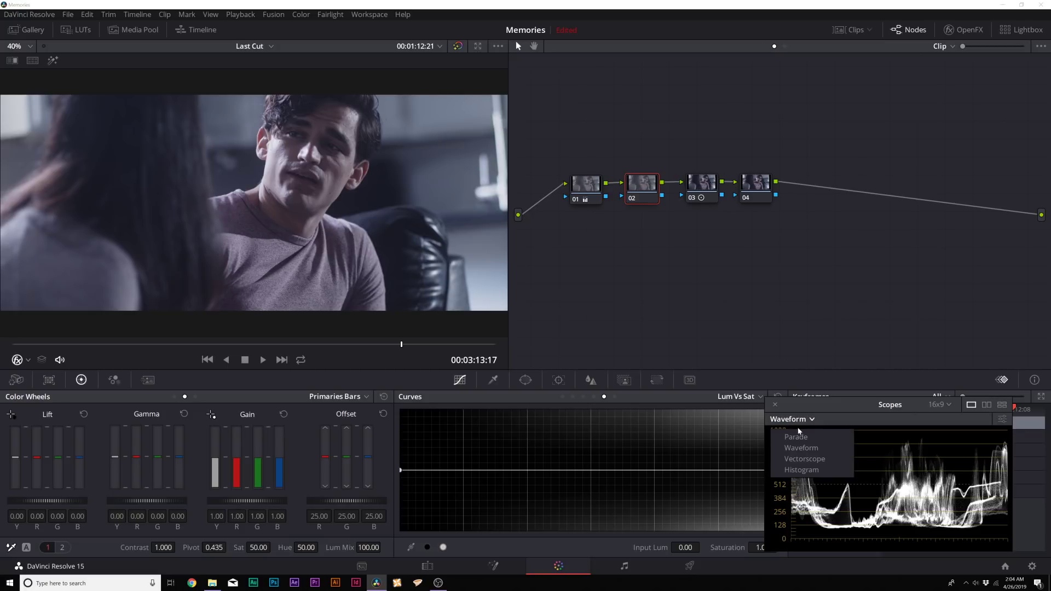
left_click(797, 437)
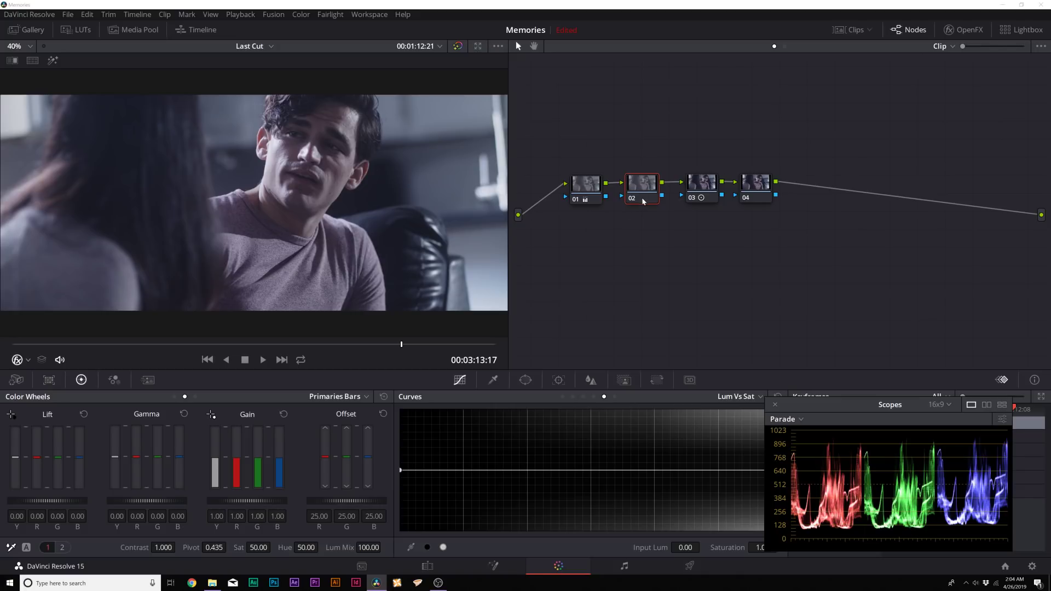
left_click(174, 396)
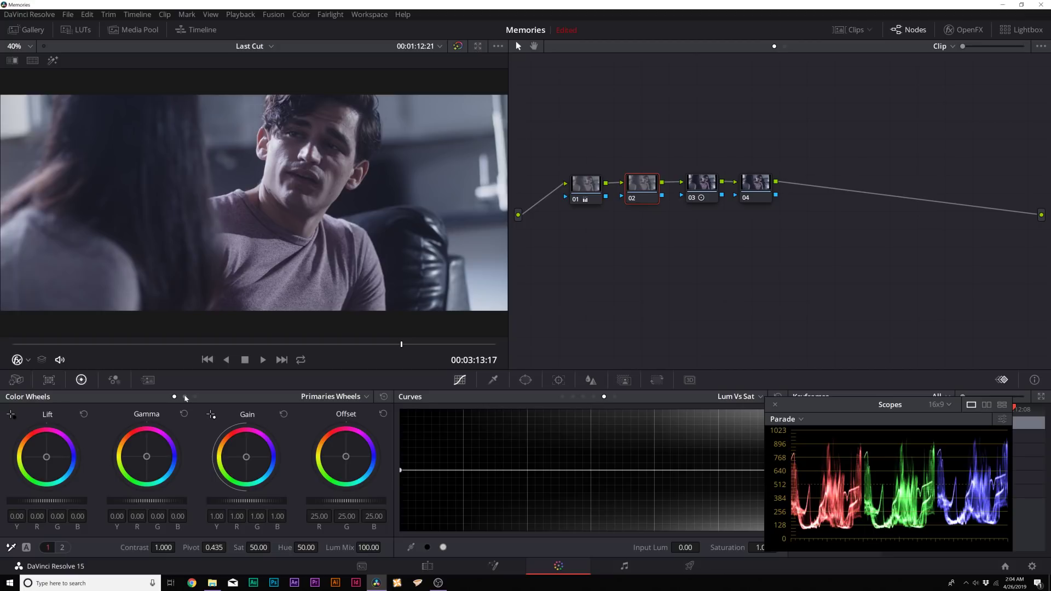
Step: Show primaries as bars and trim node 02's blue in Gamma and Lift to -0.01
left_click(342, 396)
left_click(331, 424)
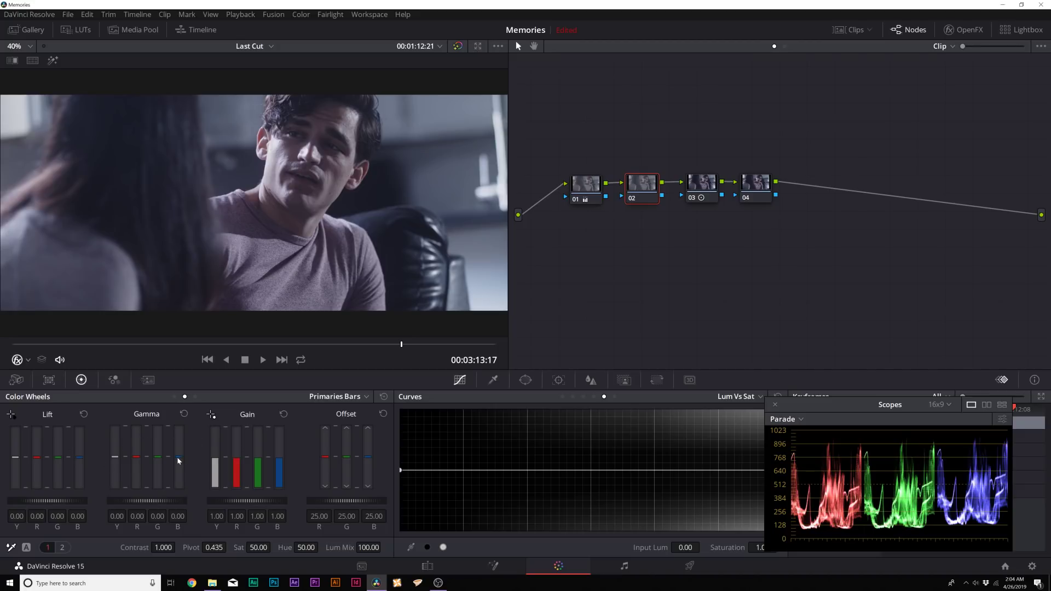
left_click_drag(179, 457, 179, 460)
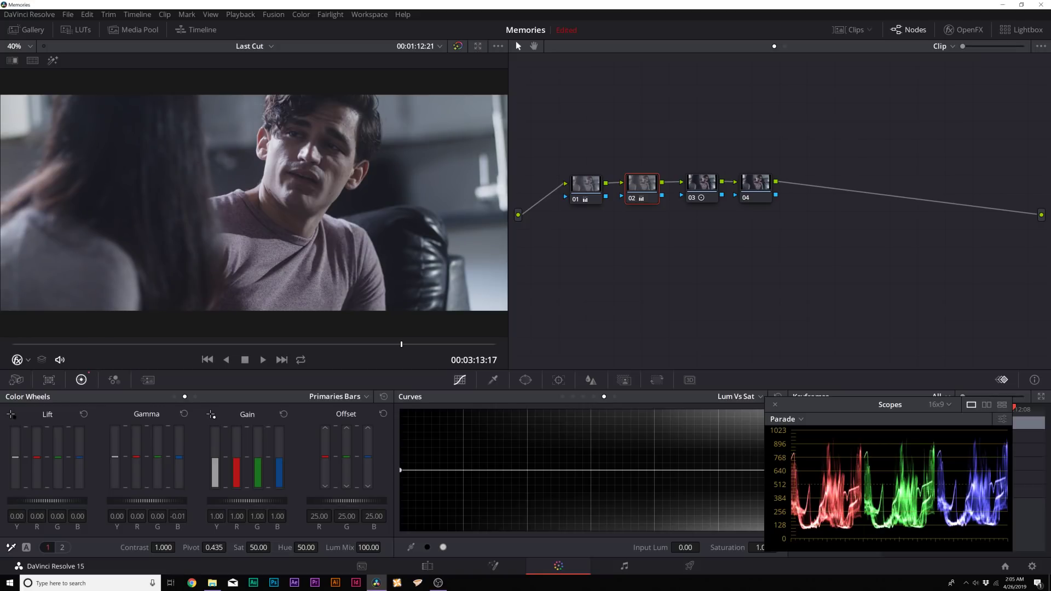
left_click_drag(157, 457, 156, 458)
left_click_drag(79, 457, 79, 460)
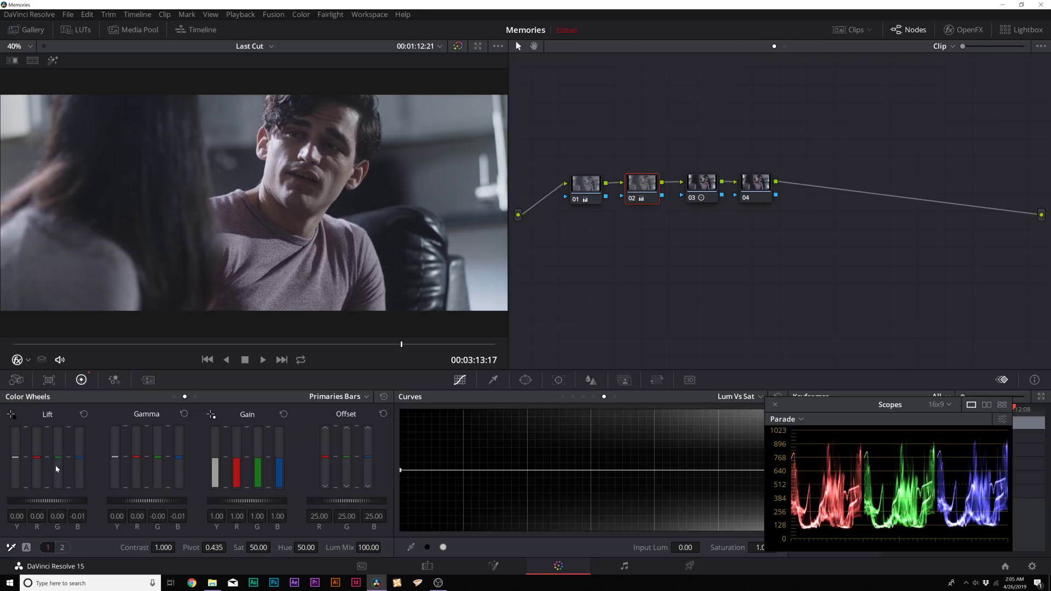
left_click_drag(58, 457, 57, 457)
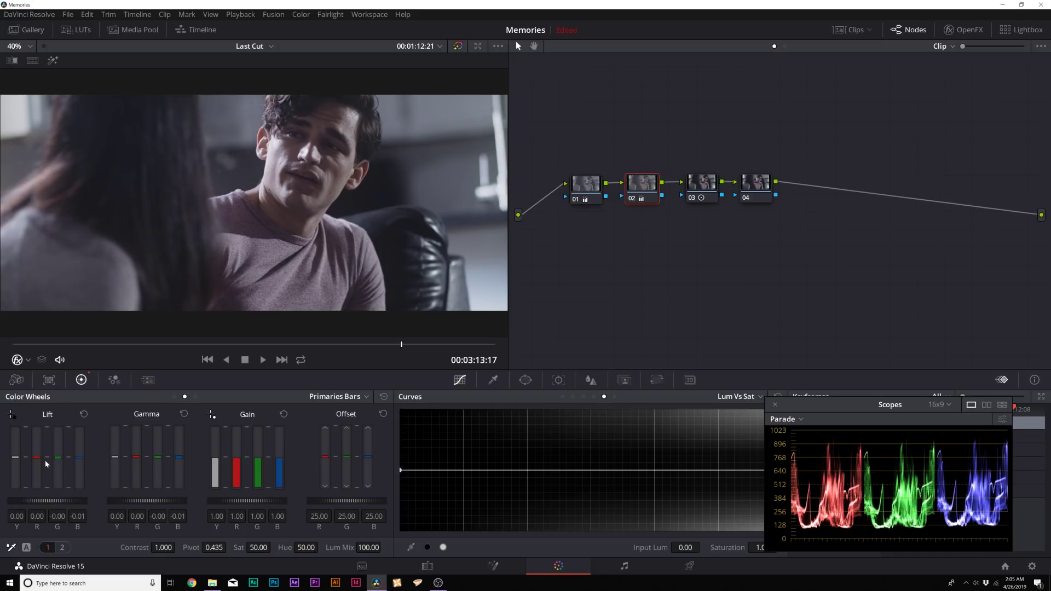
left_click_drag(37, 457, 37, 458)
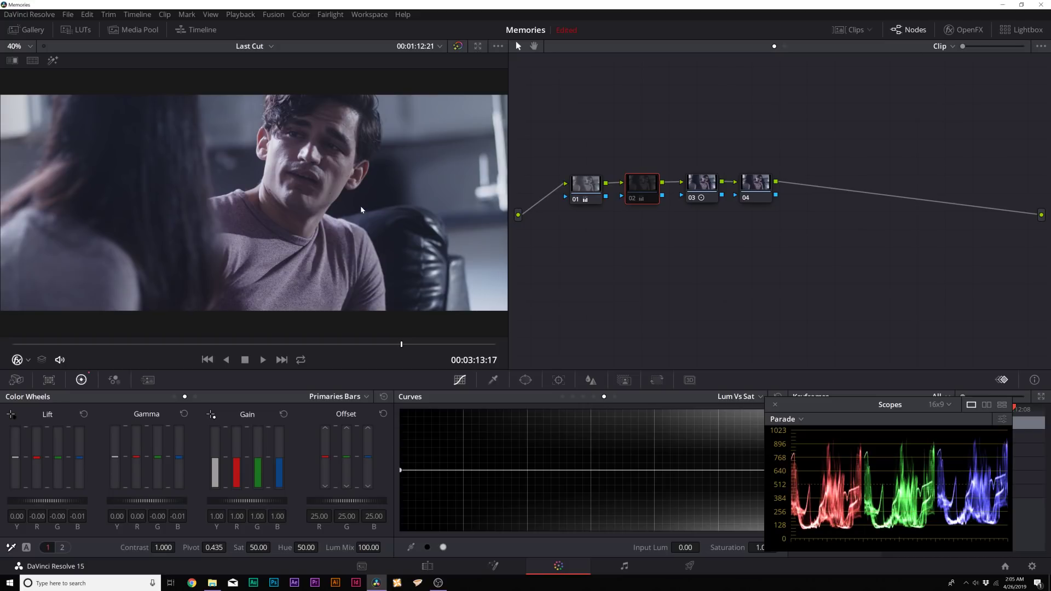
Step: Toggle node 02 off and on to compare the trim, then select node 04
key("ctrl+d")
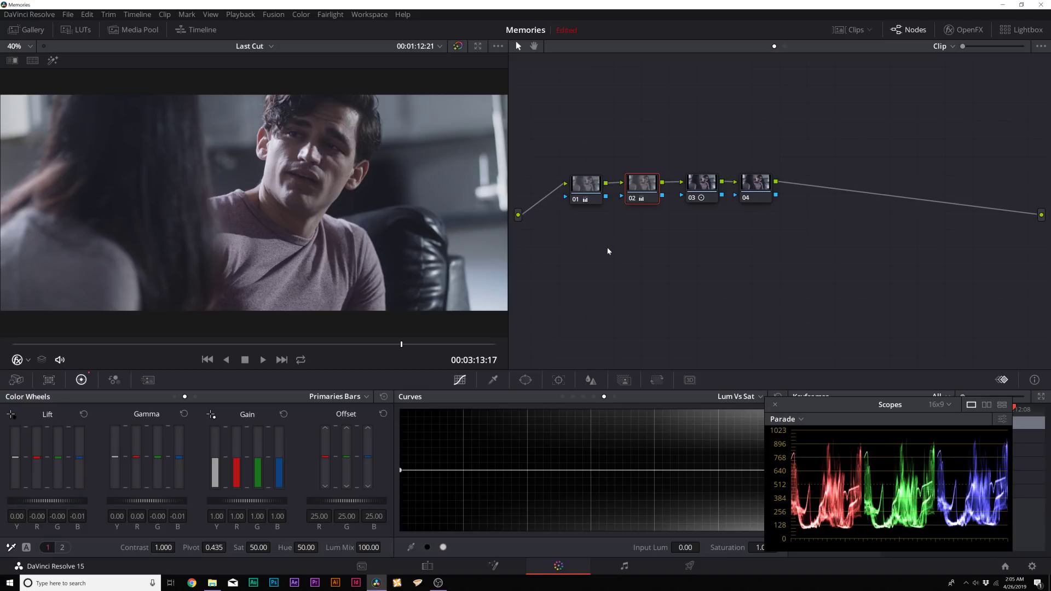
key("ctrl+d")
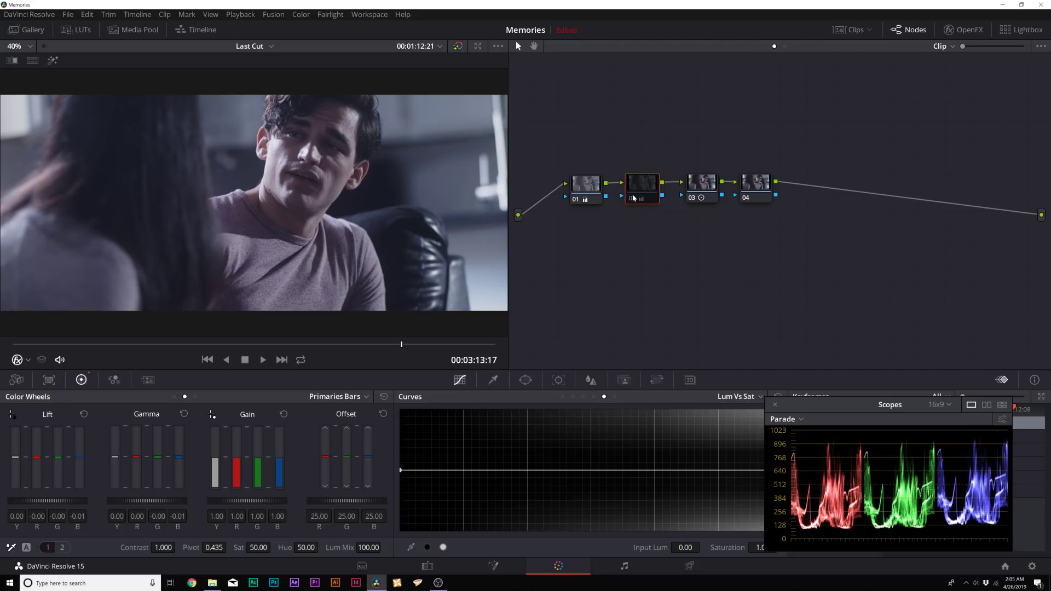
key("ctrl+d")
key("ctrl+d")
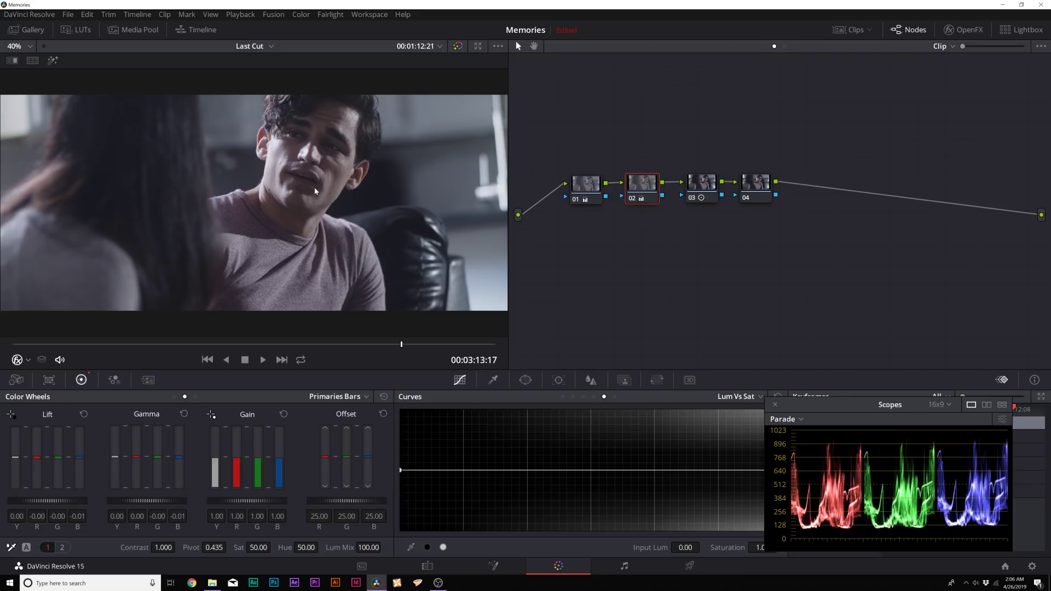
left_click_drag(553, 255, 706, 172)
left_click(759, 188)
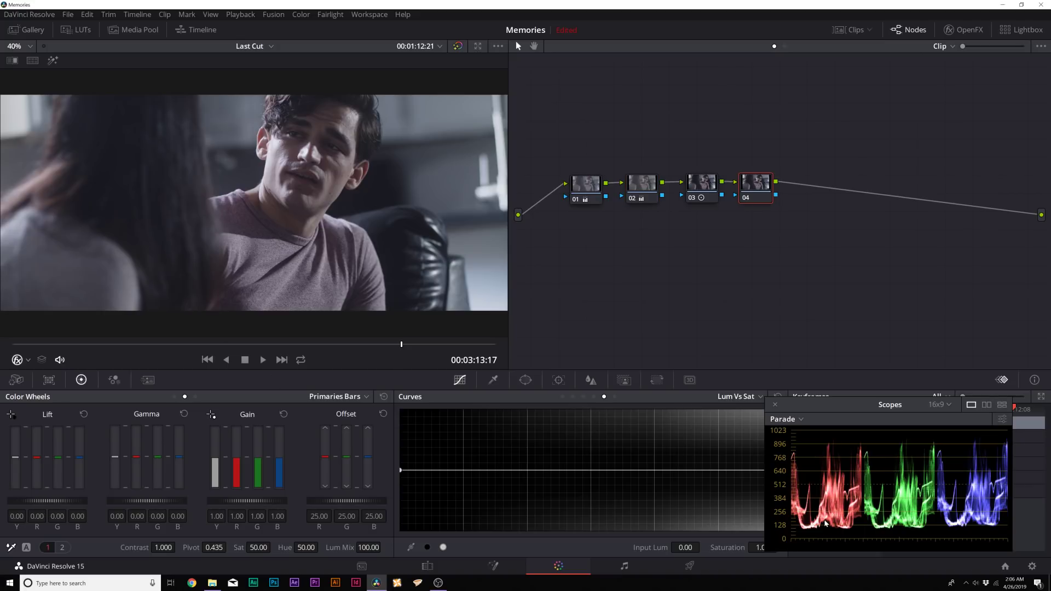
Step: Set the color wheels to Log mode and switch the scopes to Waveform
left_click(332, 399)
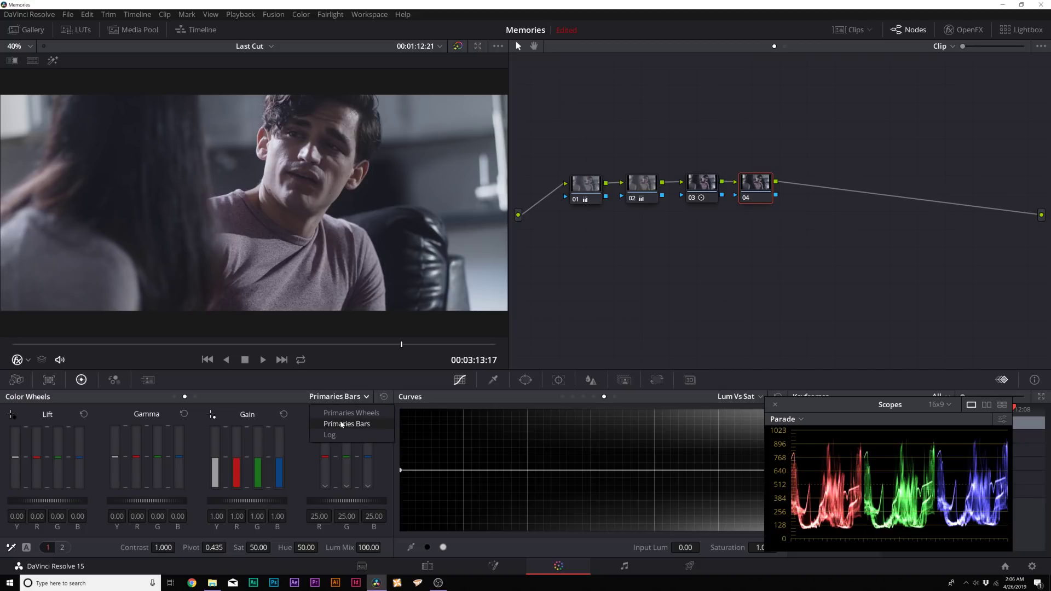
left_click(331, 434)
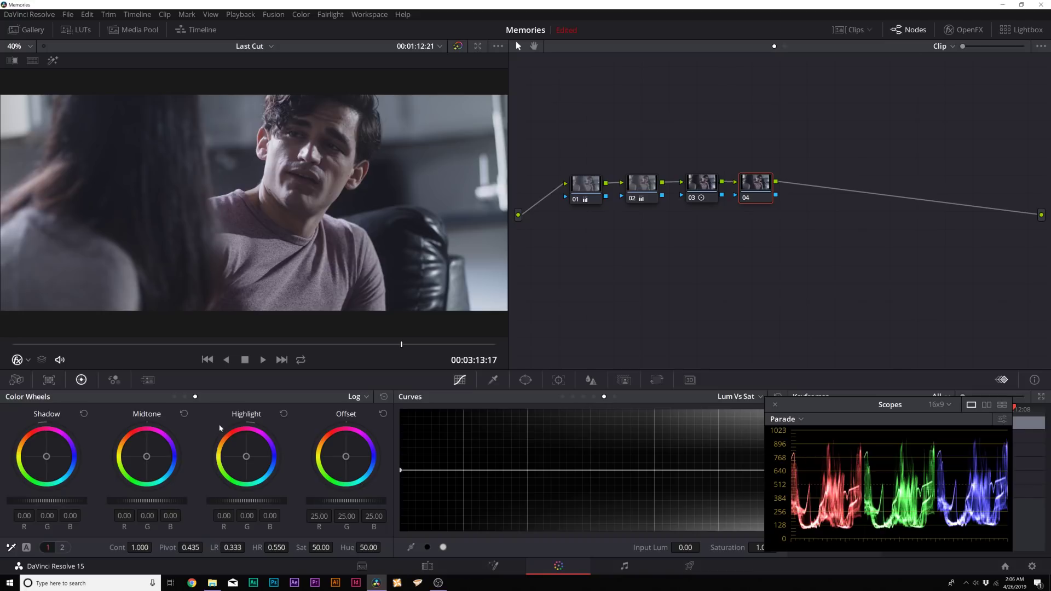
left_click(354, 397)
left_click(383, 411)
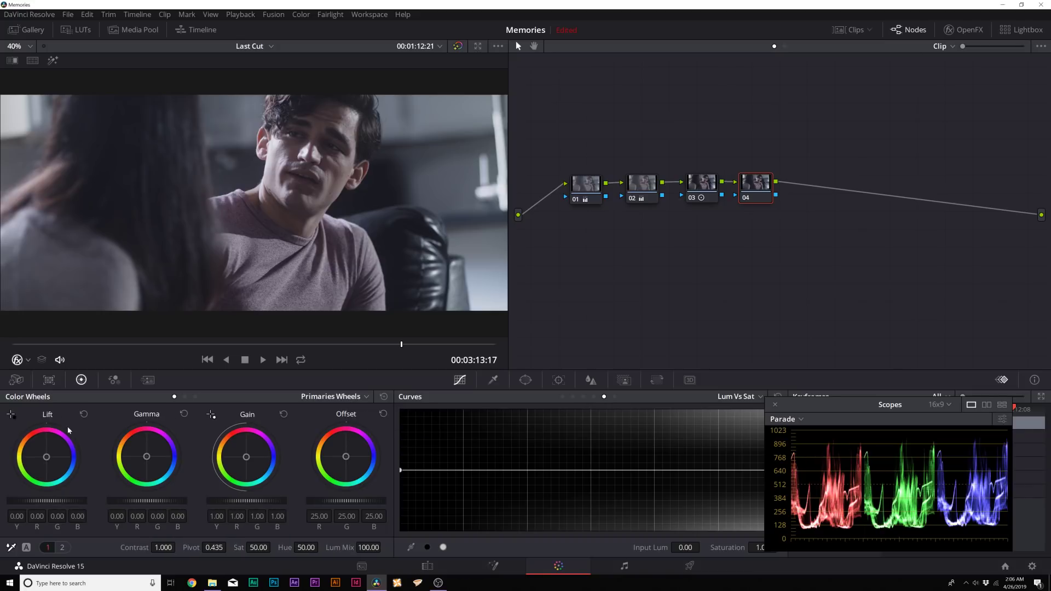
left_click(334, 396)
left_click(331, 435)
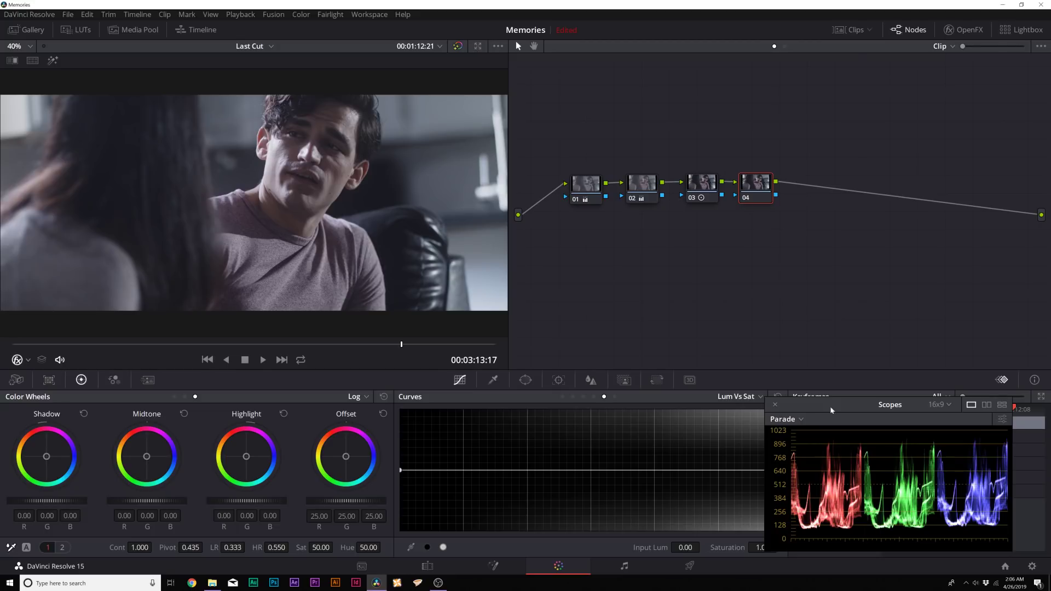
left_click_drag(830, 406, 784, 338)
left_click(740, 350)
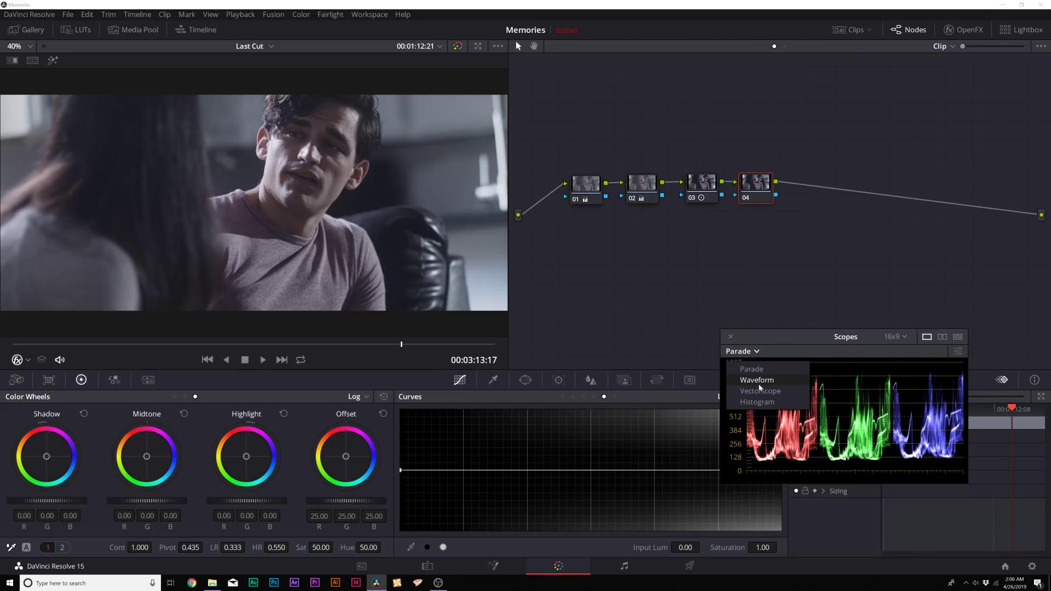
left_click(758, 381)
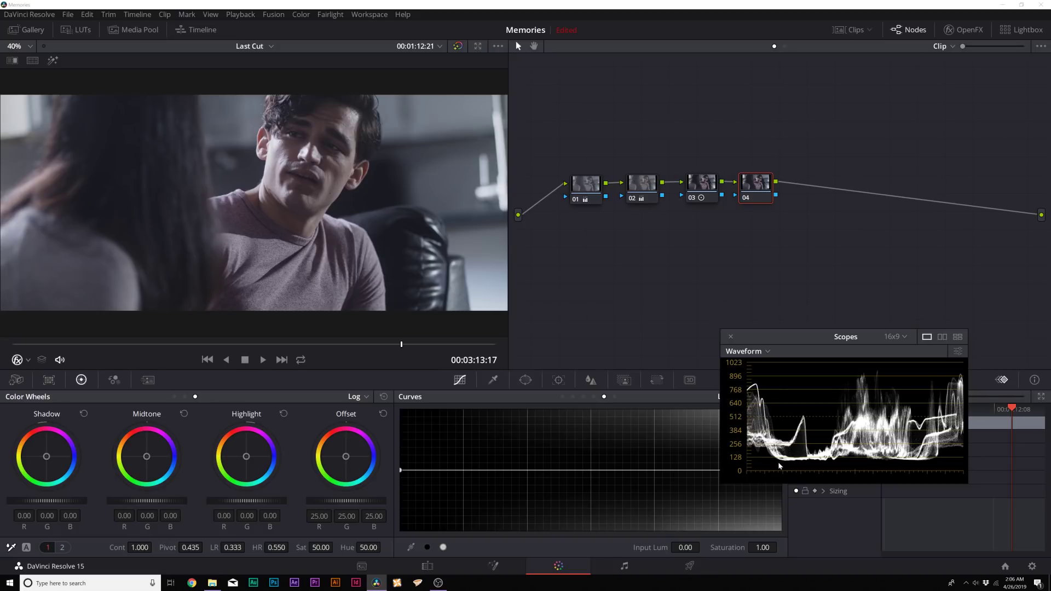
Step: Darken node 04's Shadow master to -0.06 and toggle the node to compare
left_click_drag(62, 503, 51, 503)
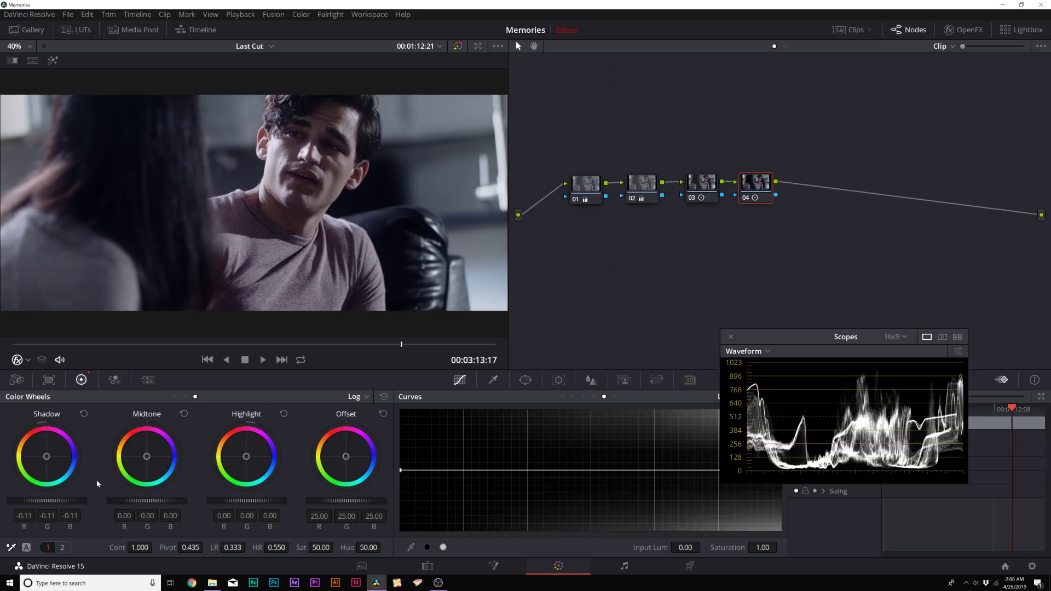
left_click_drag(82, 501, 85, 501)
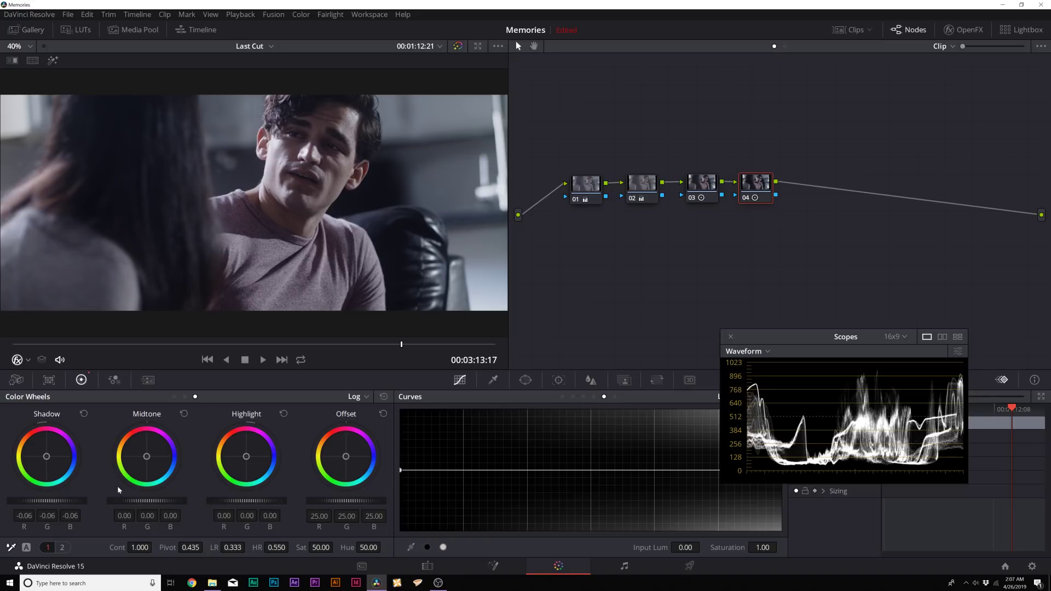
left_click_drag(83, 501, 81, 501)
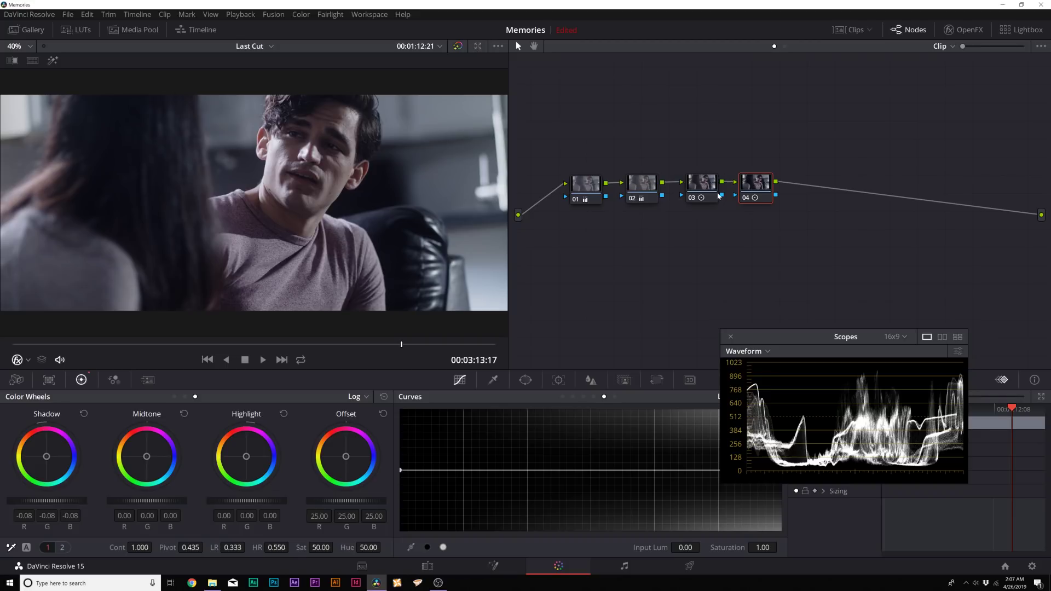
left_click(746, 198)
left_click(746, 199)
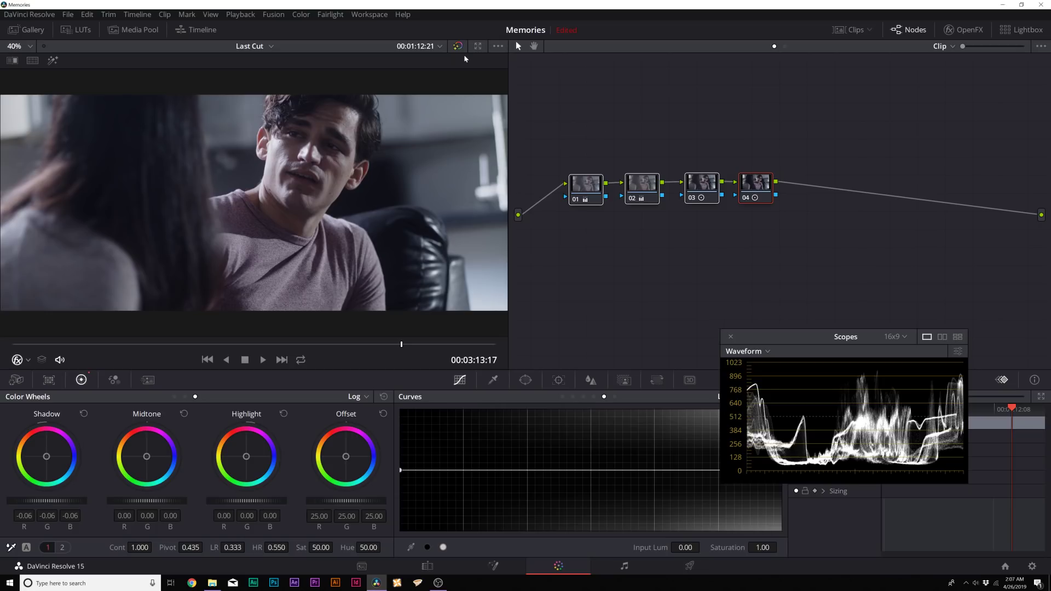
Step: Add serial node 05 after node 04 and layer node 07 beneath it from the Nodes menu
left_click(301, 14)
mouse_move(328, 27)
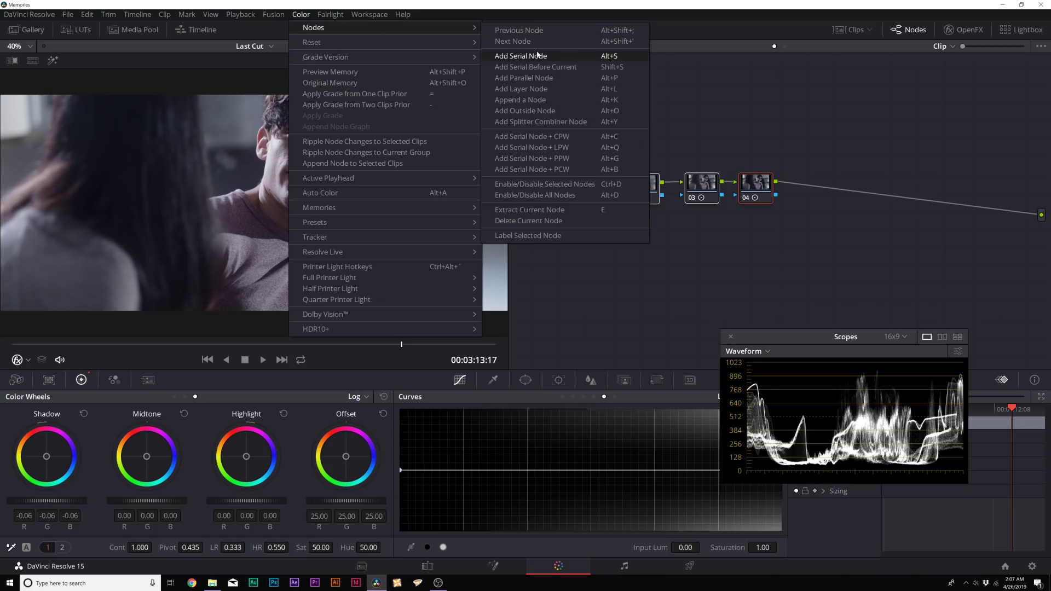
left_click(537, 56)
left_click(302, 14)
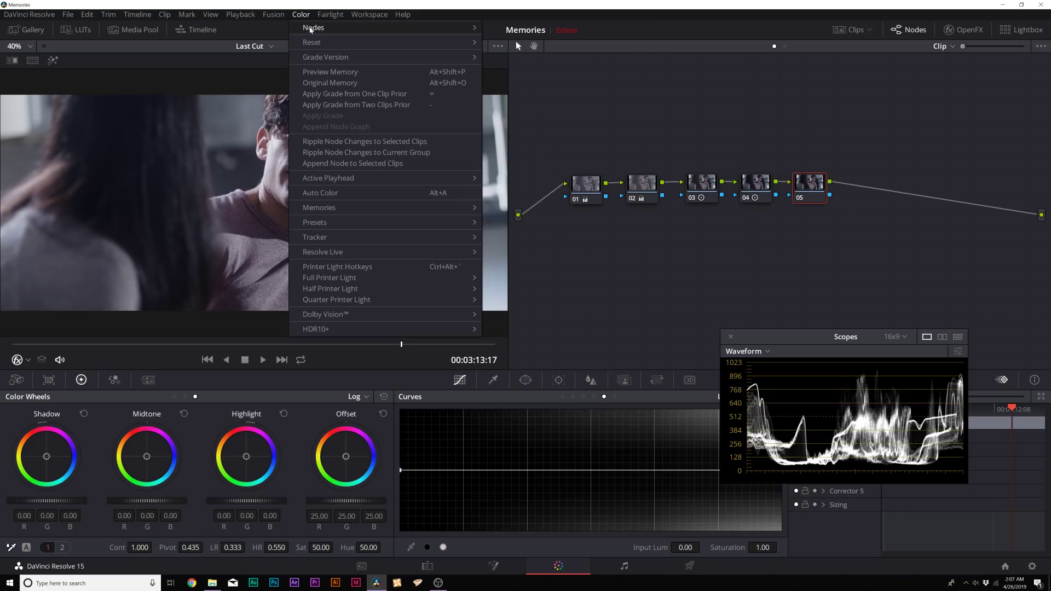
mouse_move(328, 28)
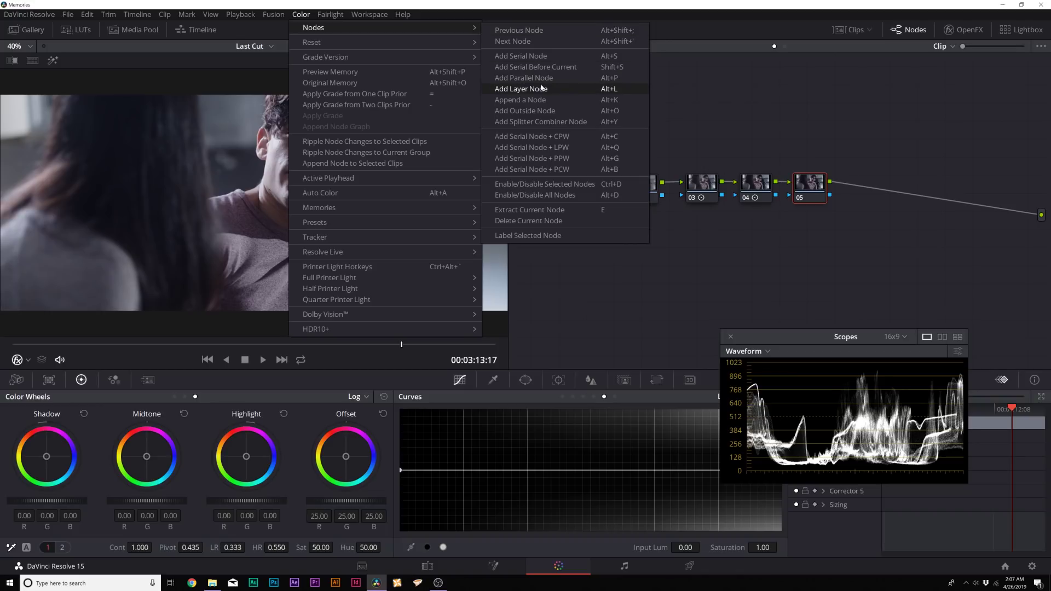
left_click(529, 89)
Step: Select layer node 07, tidy the graph and scopes, and open the Qualifier palette
left_click_drag(808, 149, 824, 235)
left_click_drag(798, 334, 877, 431)
left_click(812, 220)
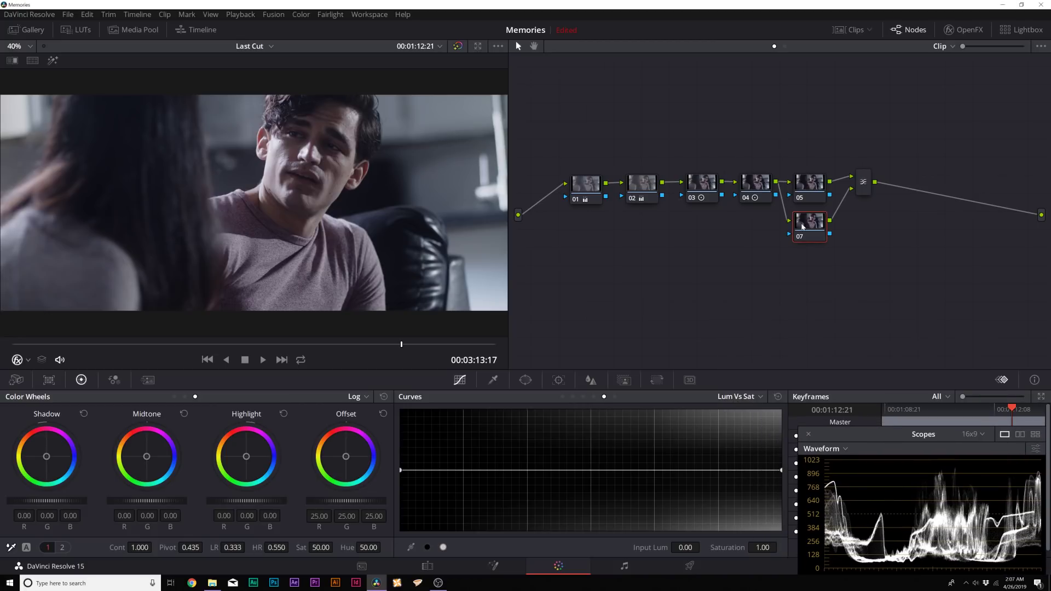
left_click_drag(802, 227, 808, 230)
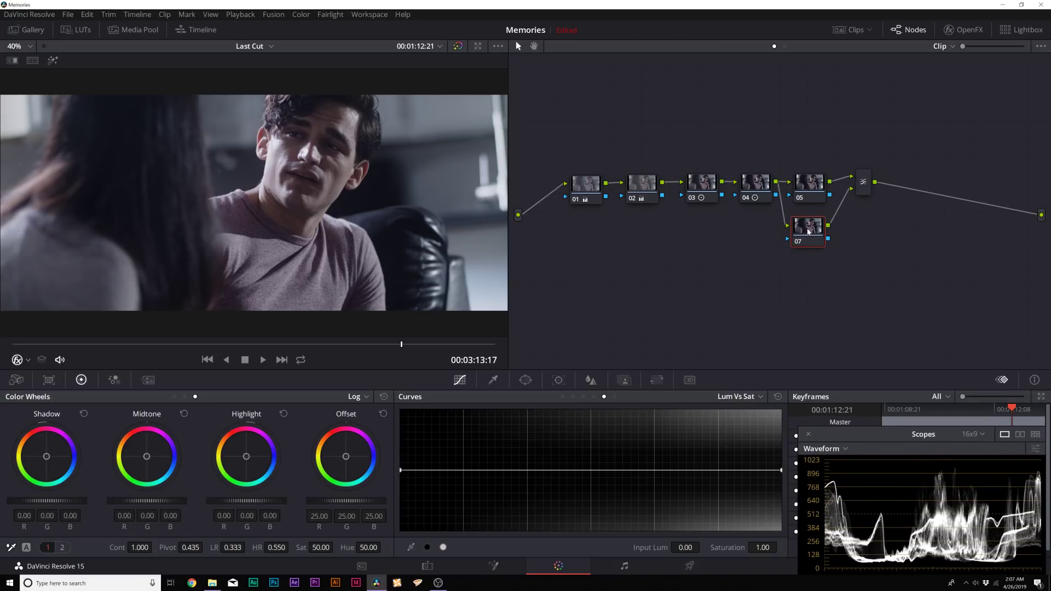
left_click(493, 381)
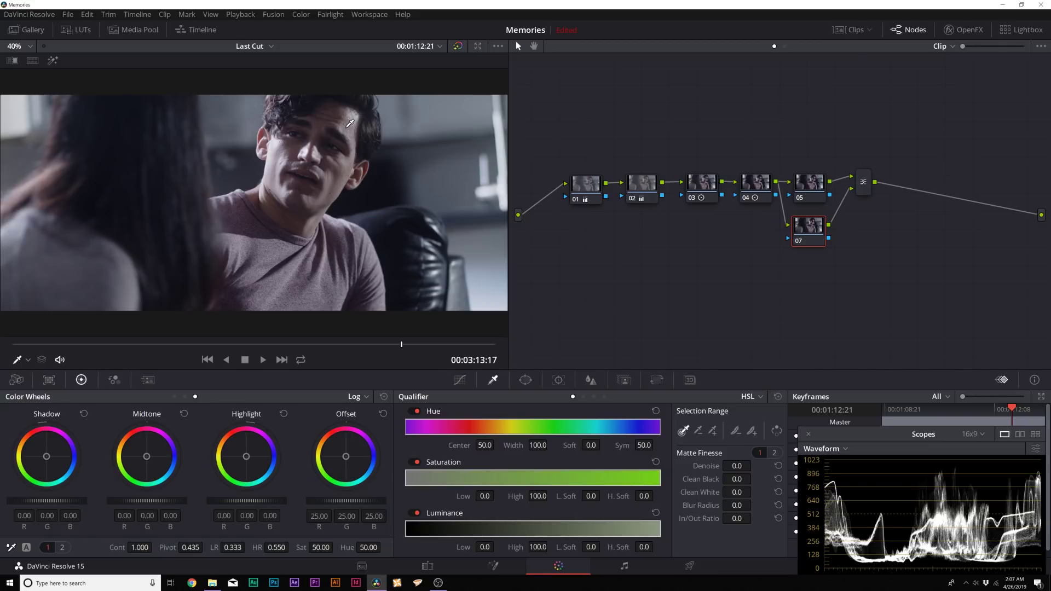
Step: Sample the man's facial skin with the qualifier picker, enable Highlight, and add more skin samples
left_click(345, 165)
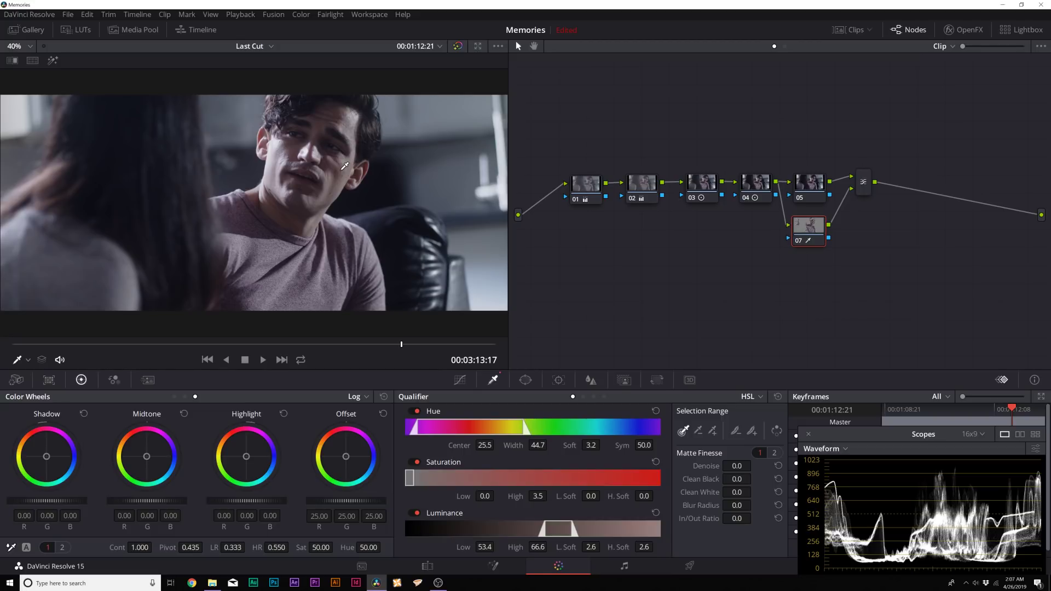
left_click(53, 61)
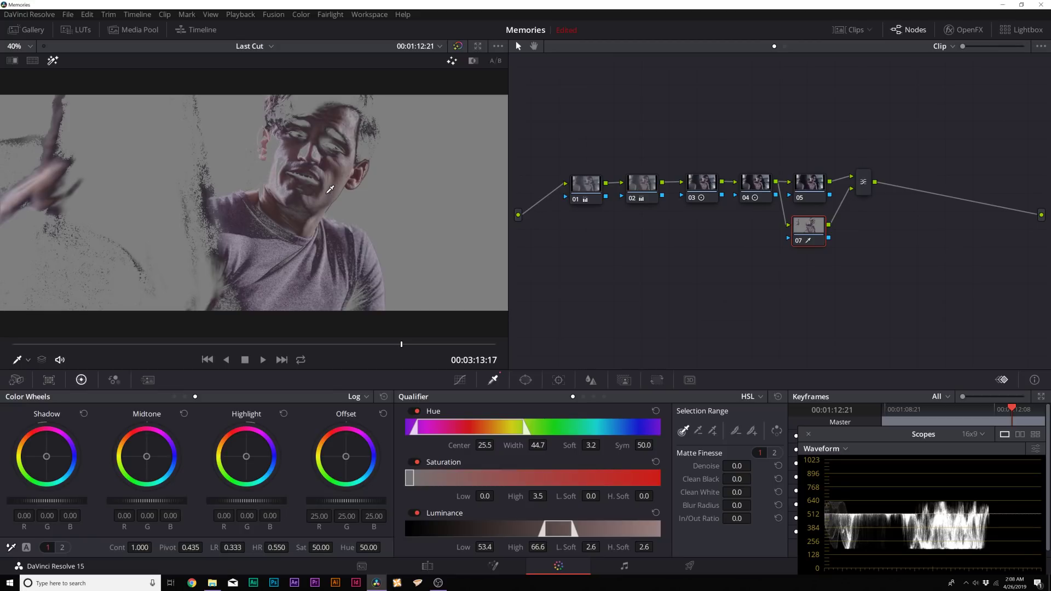
left_click(712, 432)
left_click(278, 153)
left_click(278, 145)
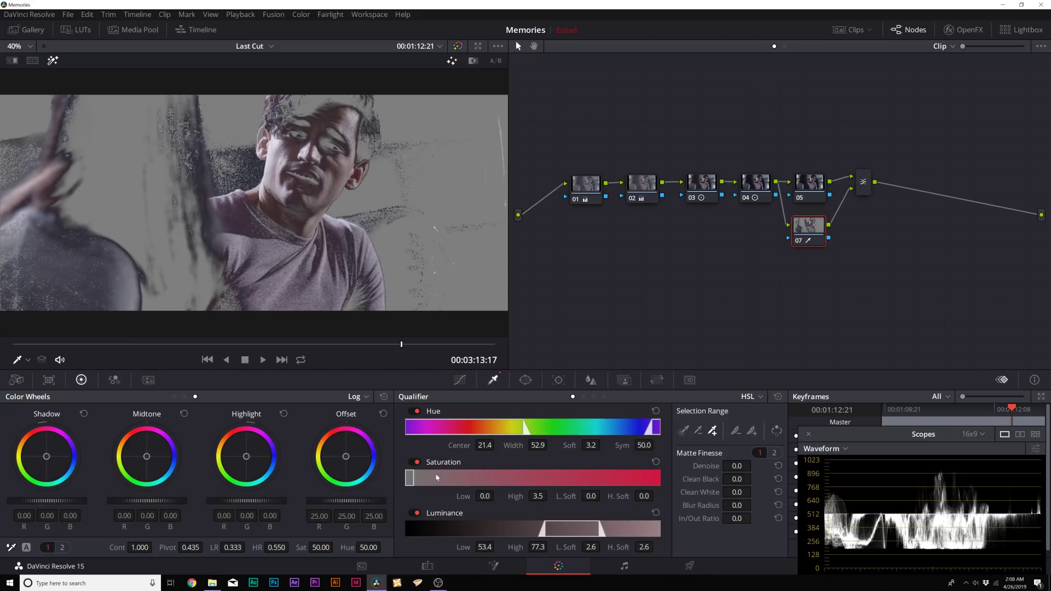
Step: Refine the key: Saturation low 0.5, high 7.7, Clean Black 95.3, Blur Radius 109.8
mouse_move(471, 498)
left_mouse_down()
mouse_move(504, 496)
mouse_move(480, 496)
left_mouse_up()
left_click_drag(700, 505, 745, 478)
left_click_drag(541, 446, 550, 444)
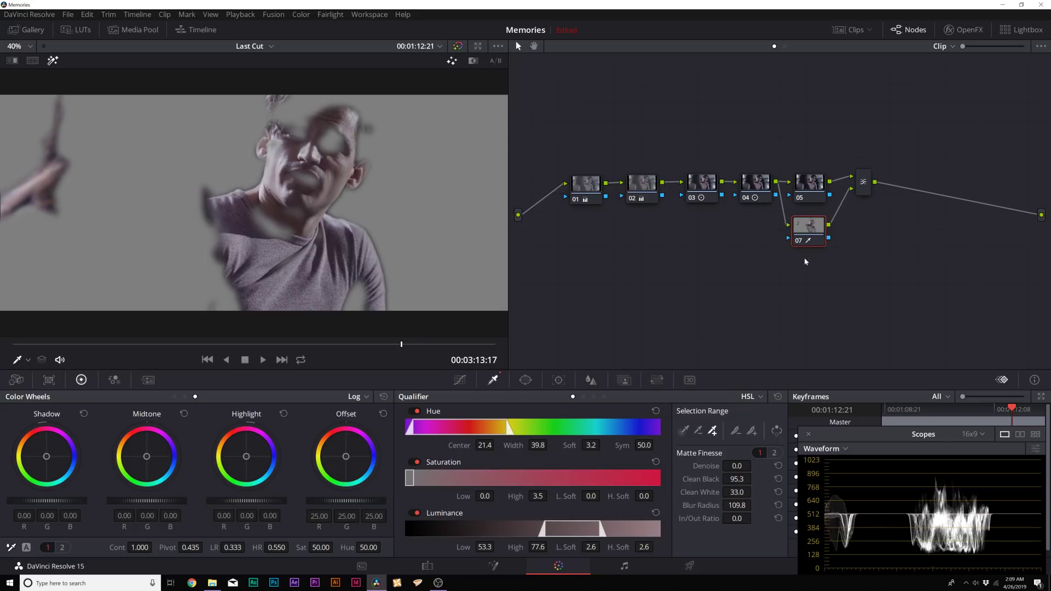
left_click_drag(484, 496, 544, 496)
left_click_drag(485, 546, 485, 546)
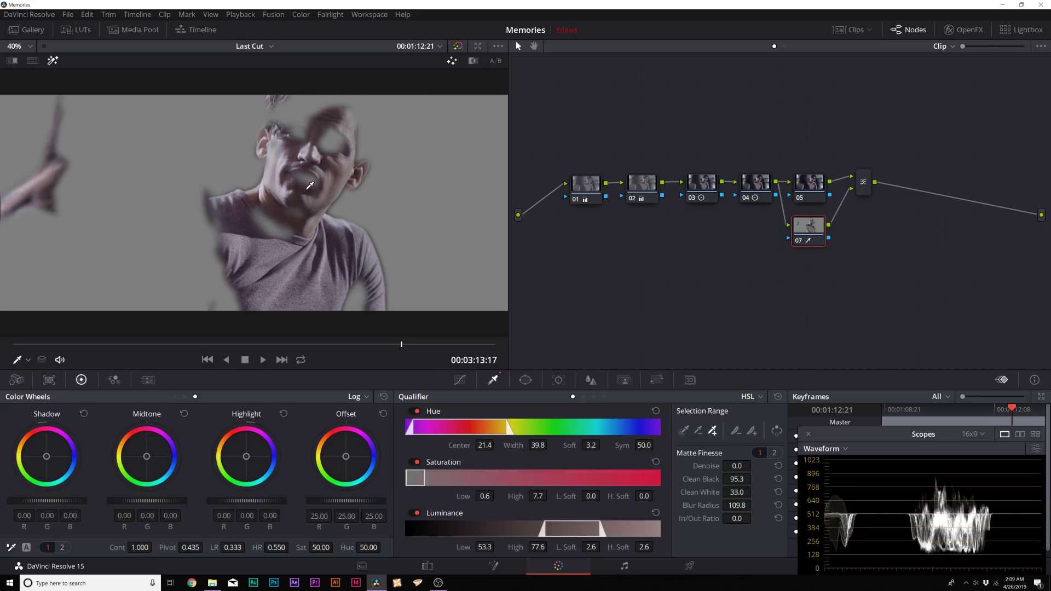
left_click(320, 205)
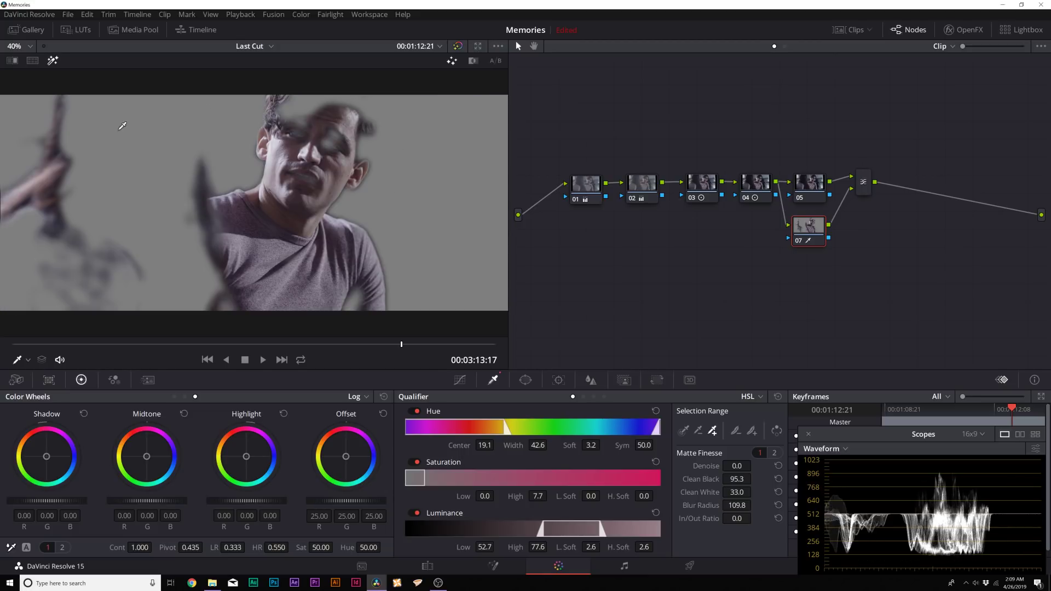
left_click(174, 396)
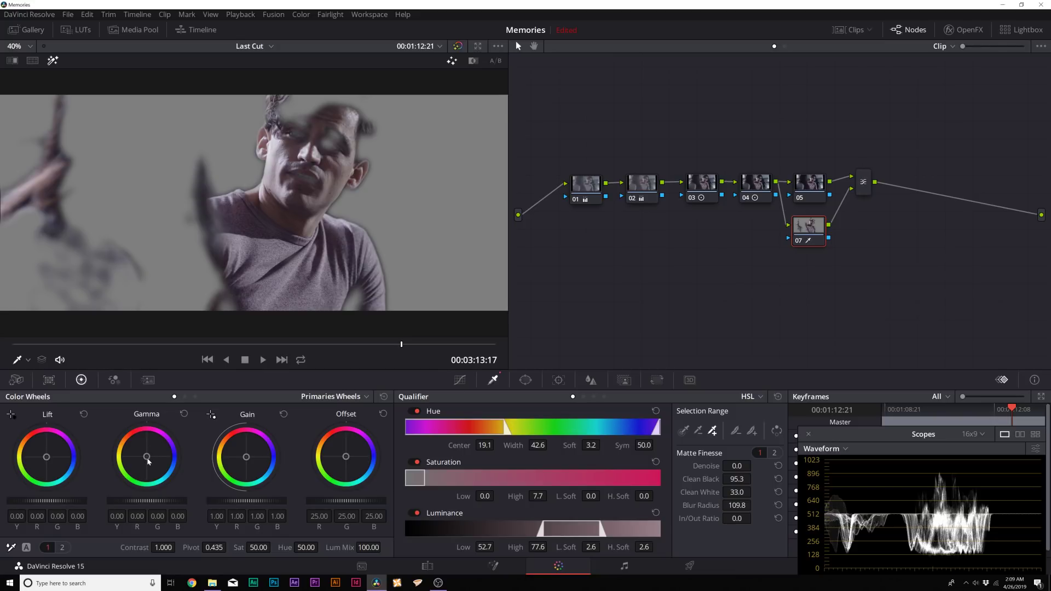
Step: Switch the scope to Vectorscope and pull blue slightly out of node 07's Gamma
left_click(836, 449)
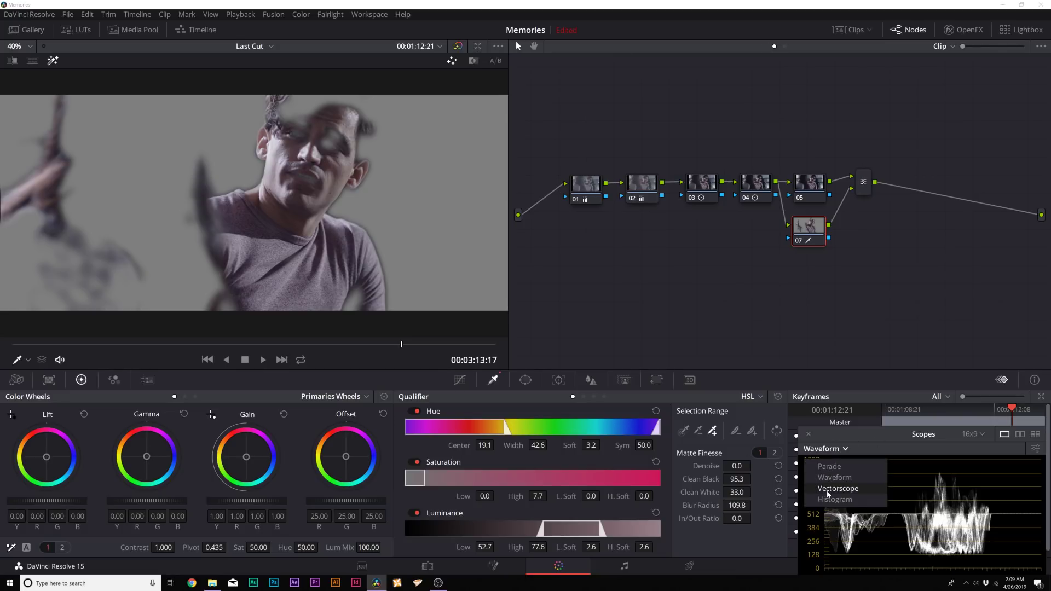
left_click(839, 488)
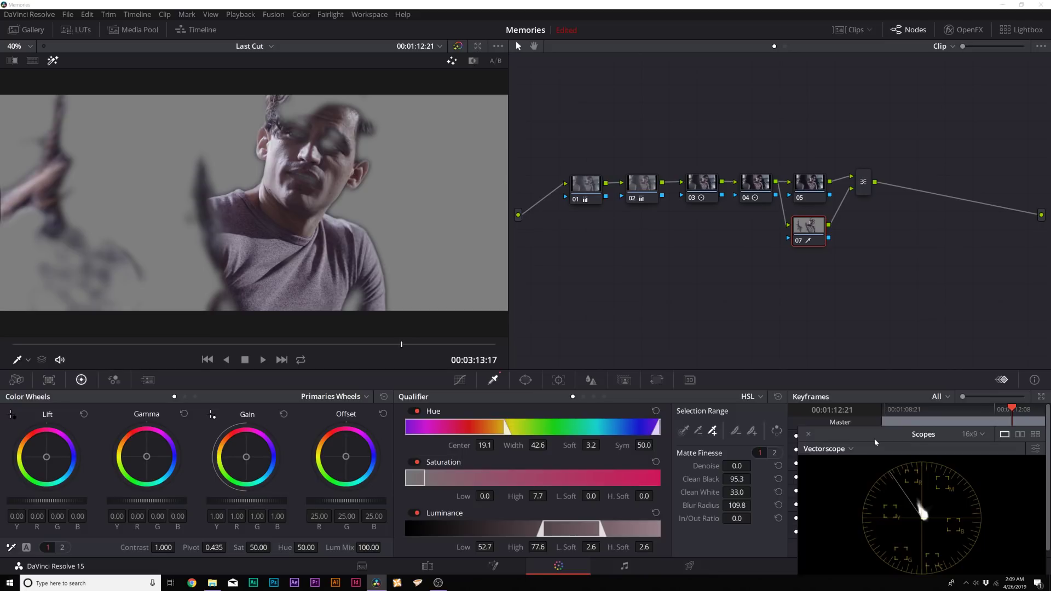
left_click_drag(874, 439, 813, 394)
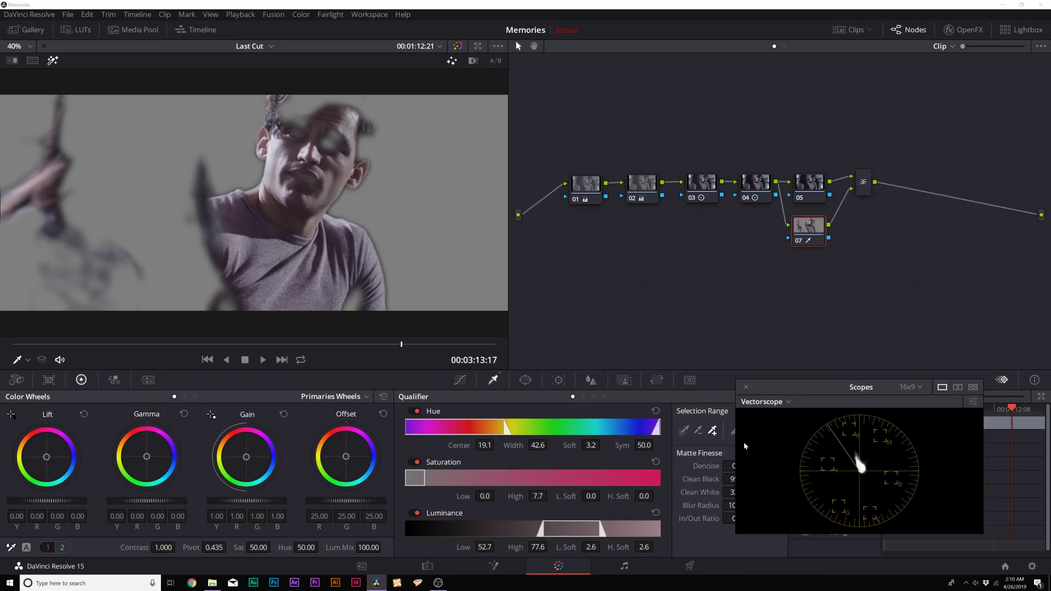
left_click_drag(147, 460, 143, 456)
Step: Turn off the skin matte highlight, compare the face with and without the skin layer, then fit the frame
left_click(53, 60)
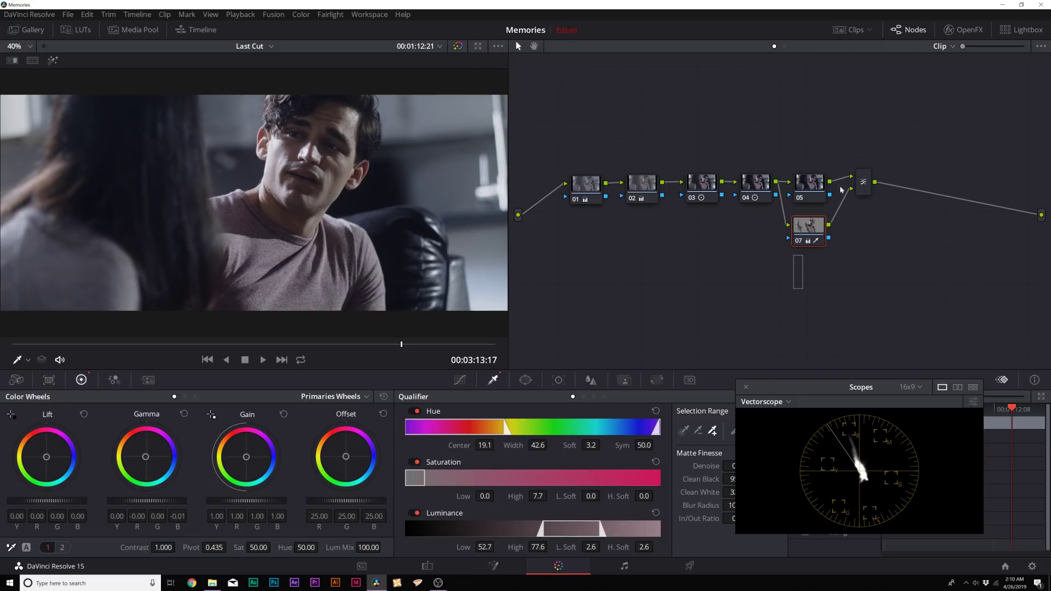
scroll(357, 176, "up", 3)
scroll(304, 157, "up", 2)
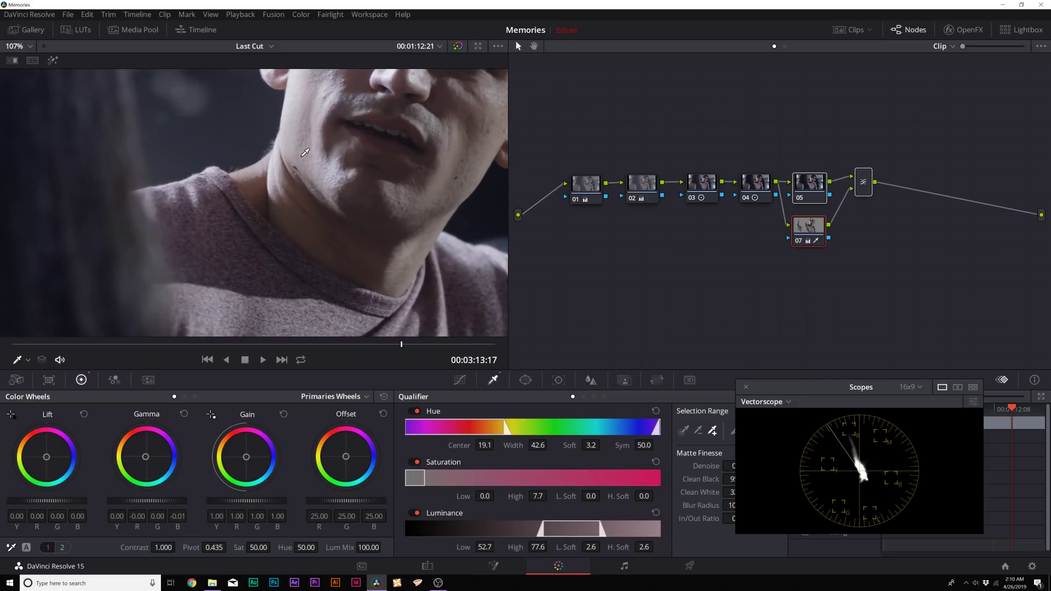
key("ctrl+z")
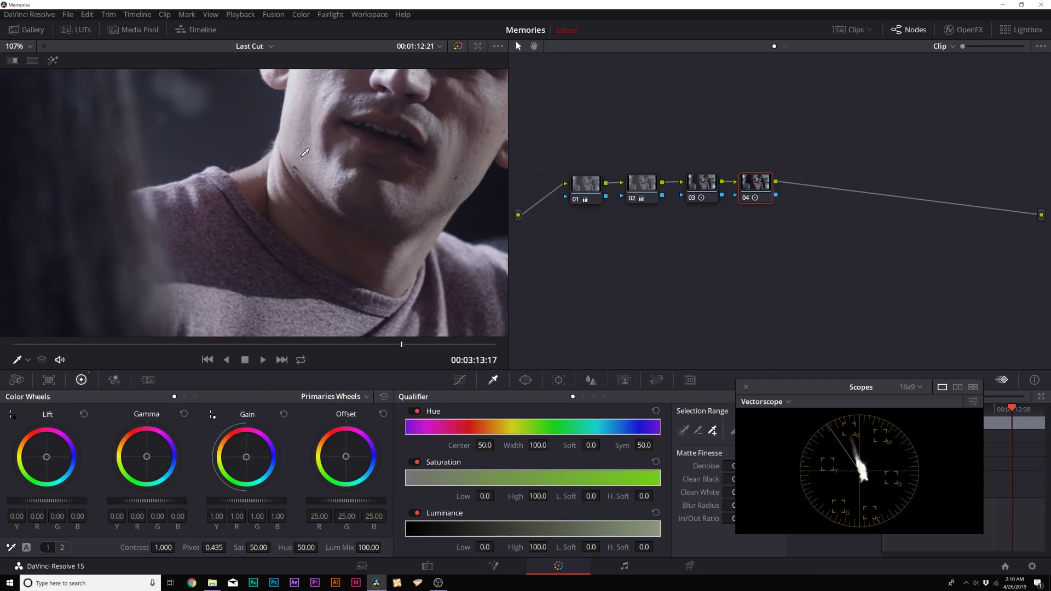
key("ctrl+shift+z")
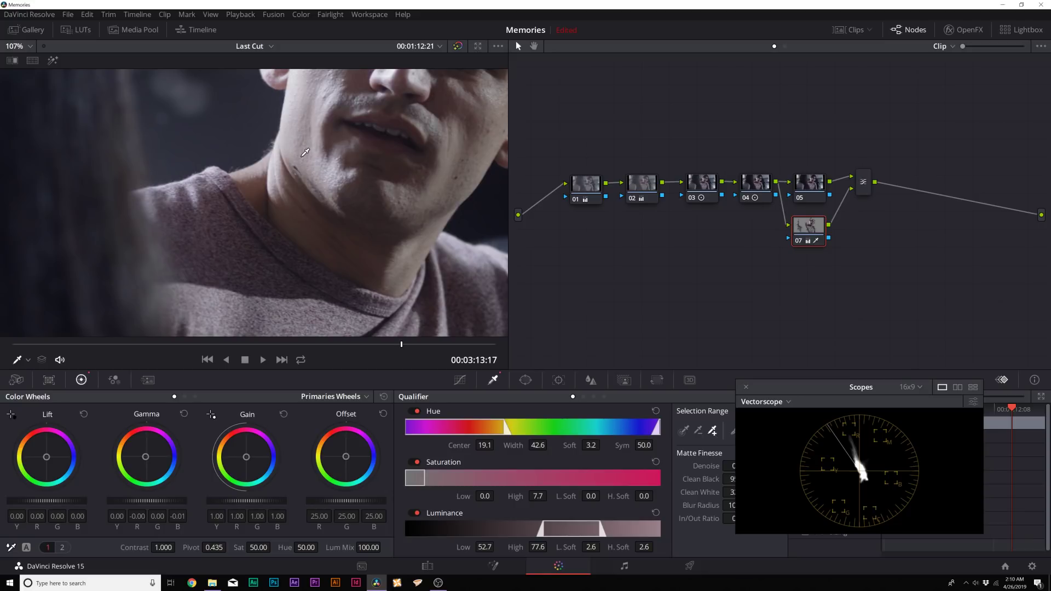
key("shift+z")
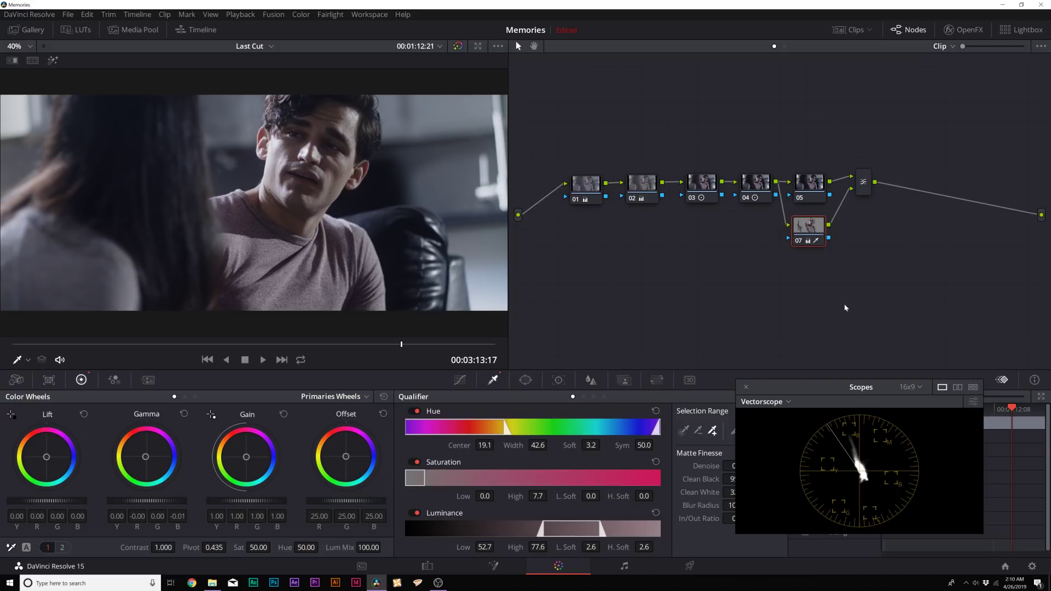
Step: On node 05, reset the gamma tint, drop saturation to 44.60, and nudge gamma slightly toward blue
left_click(806, 183)
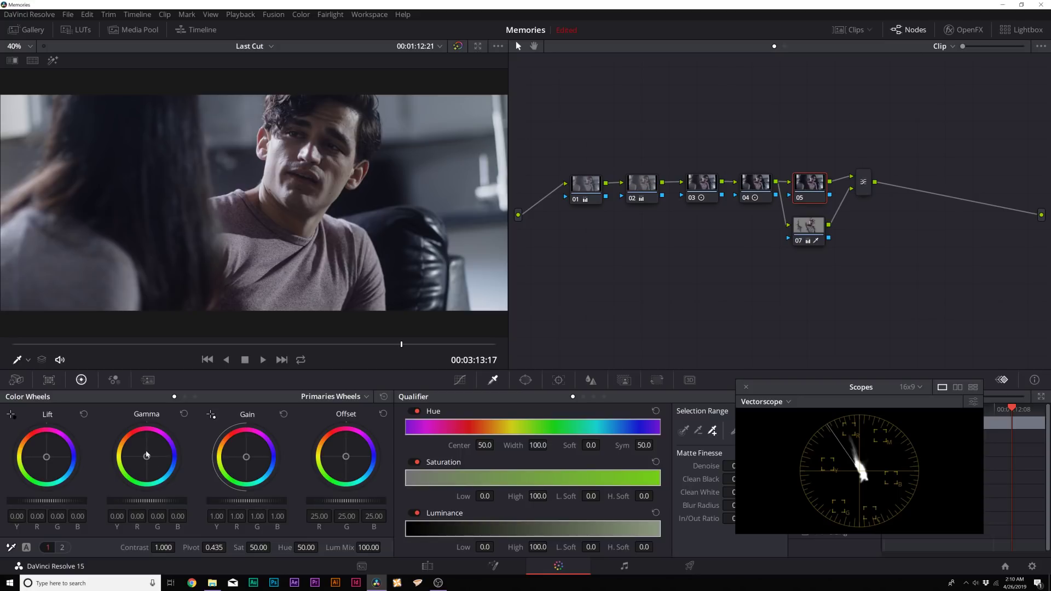
left_click_drag(186, 449, 148, 457)
left_click(185, 416)
left_click_drag(258, 547, 273, 547)
left_click_drag(147, 457, 148, 458)
Step: Try deleting node 07 and the layer mixer, undo it, and compare with node 05 bypassed
left_click_drag(800, 295, 925, 164)
key("Delete")
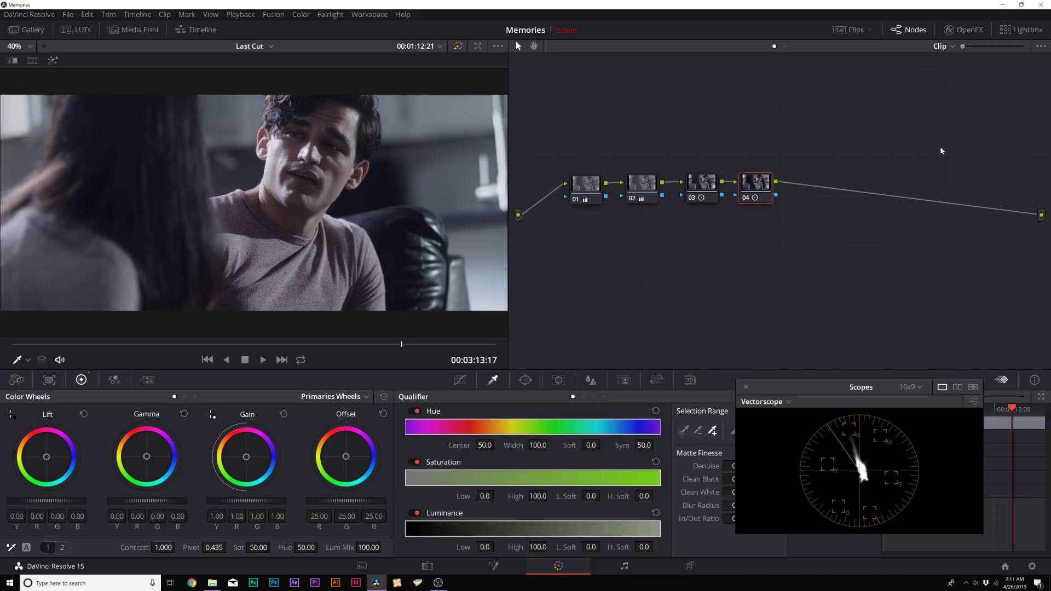
key("ctrl+z")
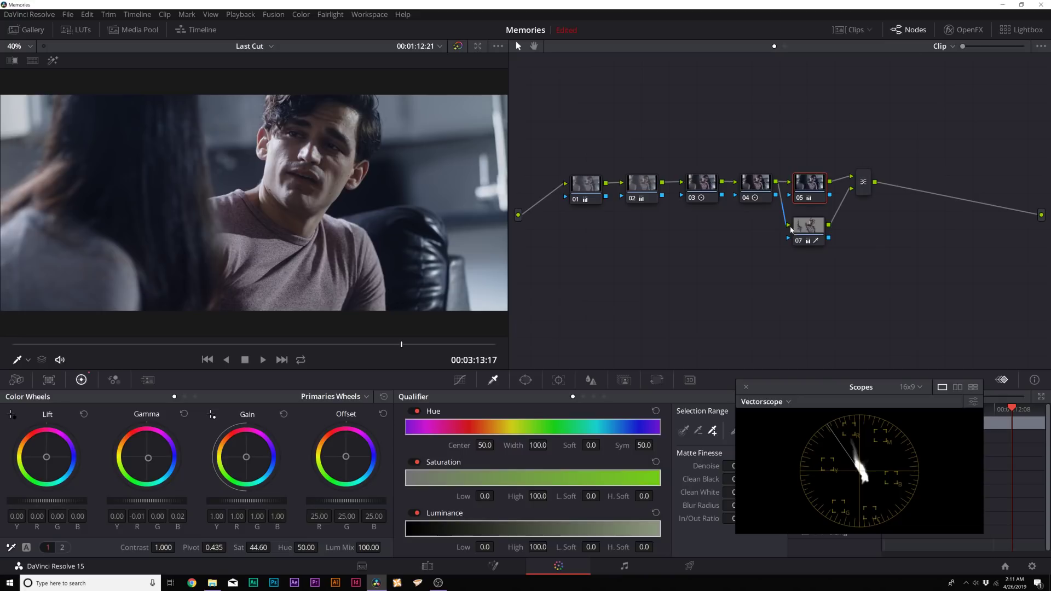
key("ctrl+d")
key("ctrl+d")
left_click(863, 182)
left_click_drag(812, 132, 815, 155)
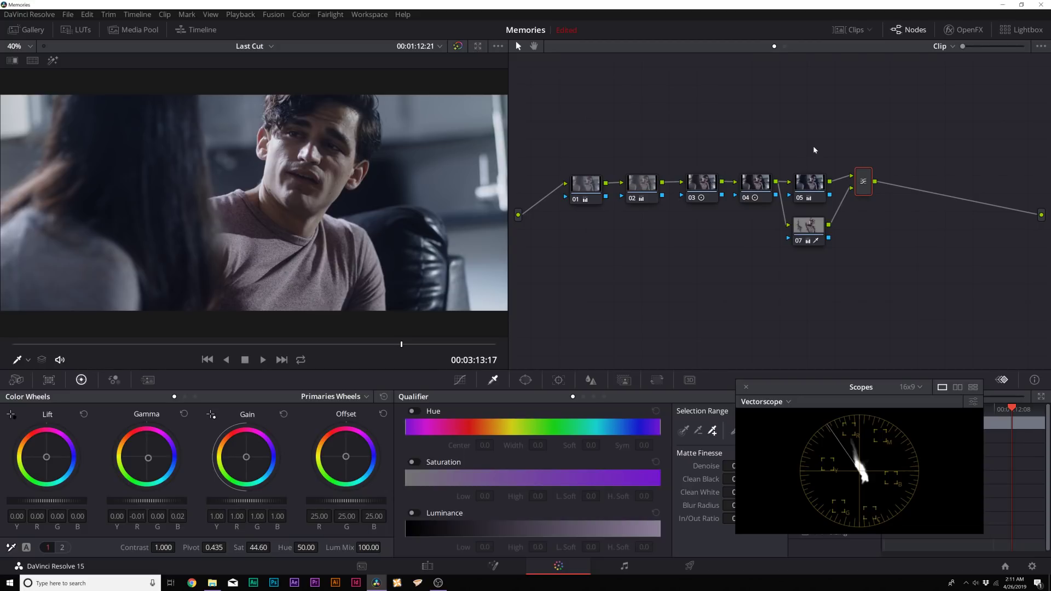
Step: Shift the layer mixer left, trial a serial node 08 with slight wheel tints, then delete it
left_click_drag(864, 183, 850, 189)
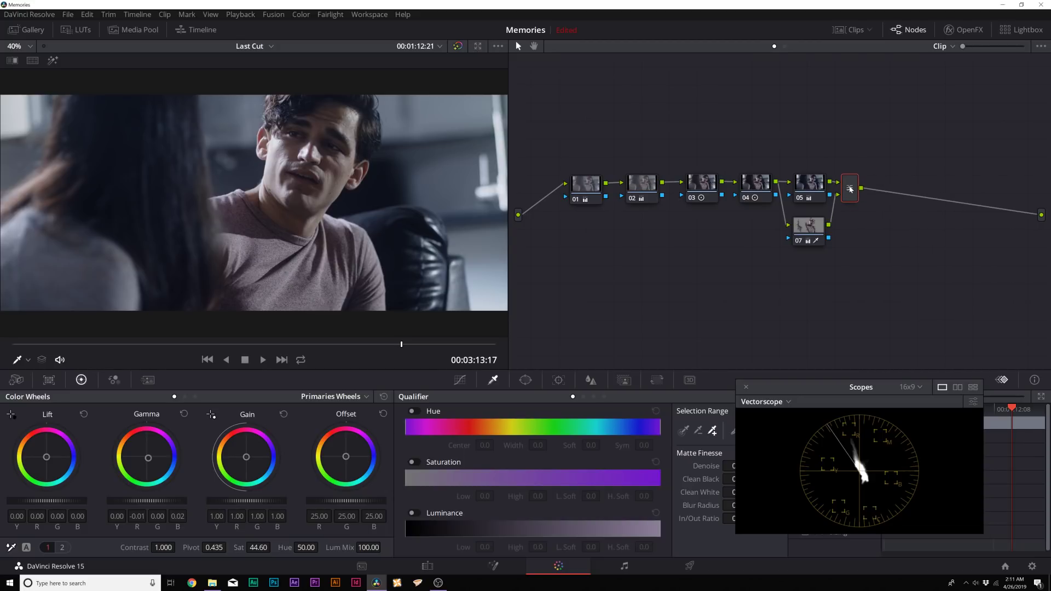
key("alt+s")
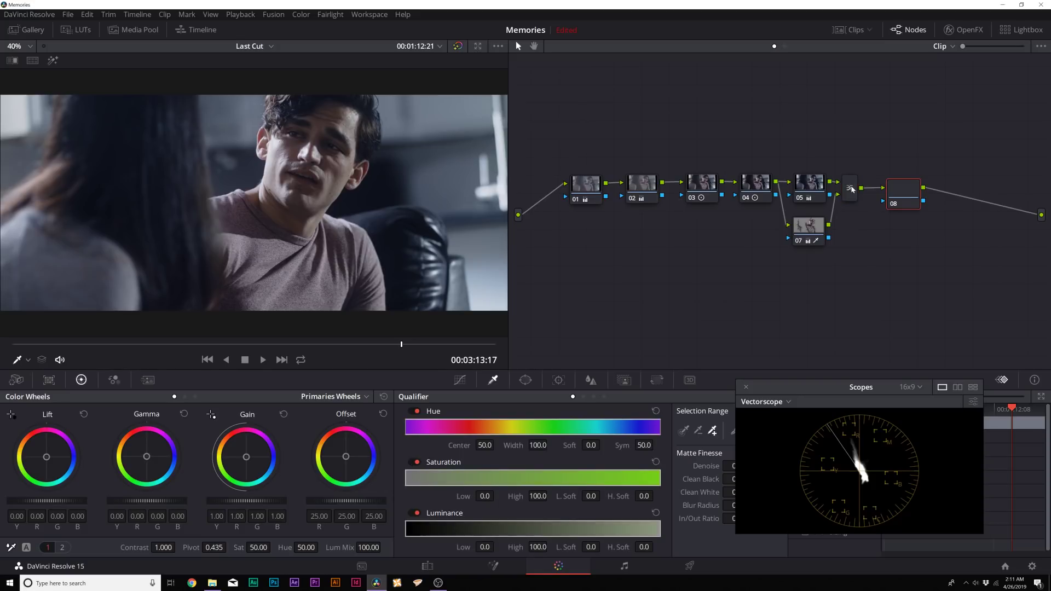
left_click_drag(46, 457, 47, 457)
left_click_drag(146, 456, 146, 458)
left_click_drag(246, 457, 247, 456)
key("ctrl+d")
key("Delete")
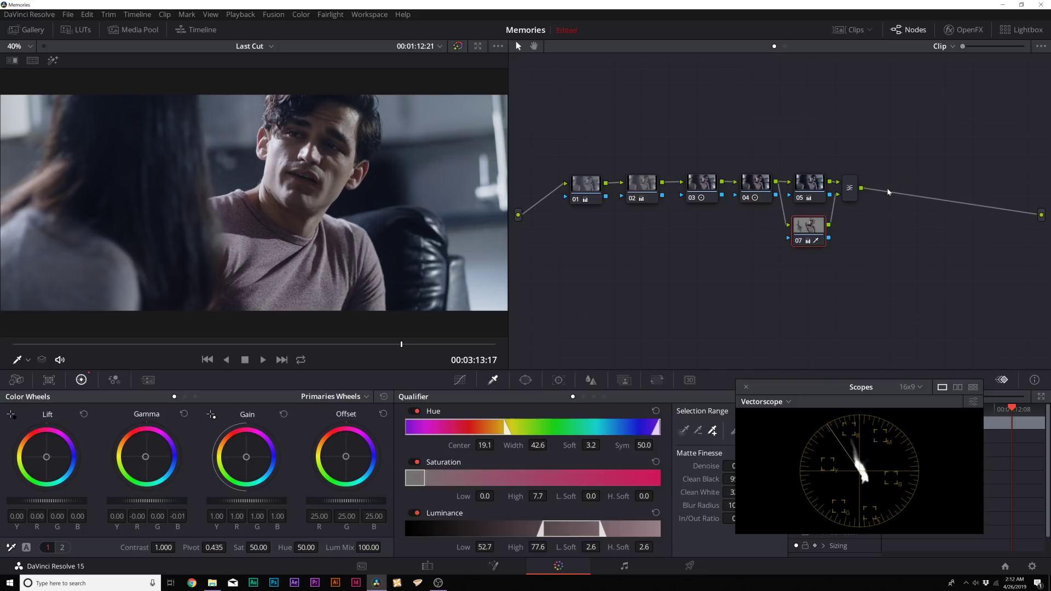
Step: Pull a touch more red from node 05's gamma and add serial node 08 after the mixer, showing Curves
left_click(813, 187)
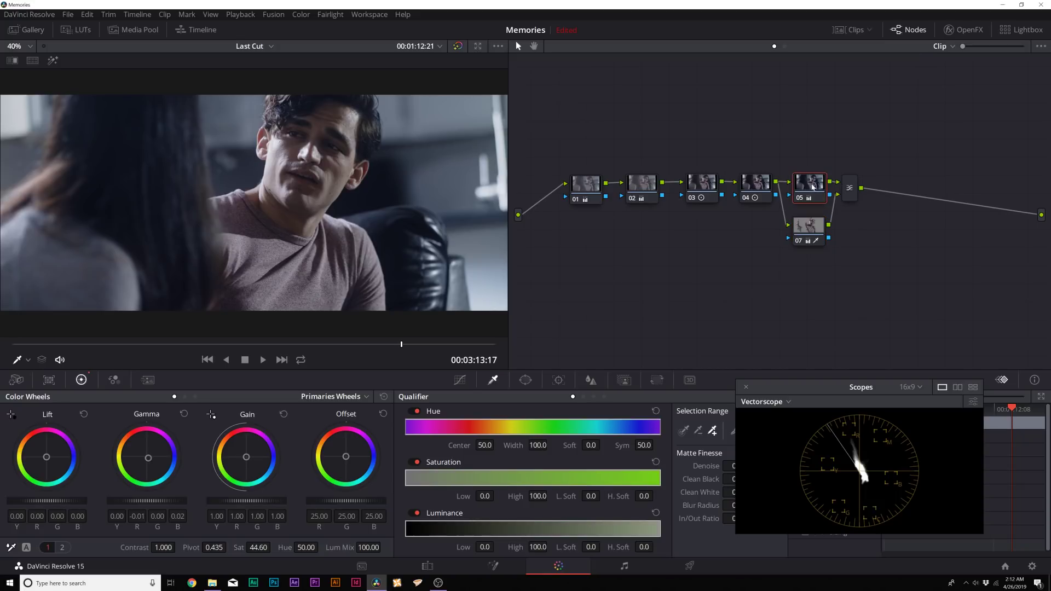
left_click_drag(151, 458, 151, 458)
left_click(851, 192)
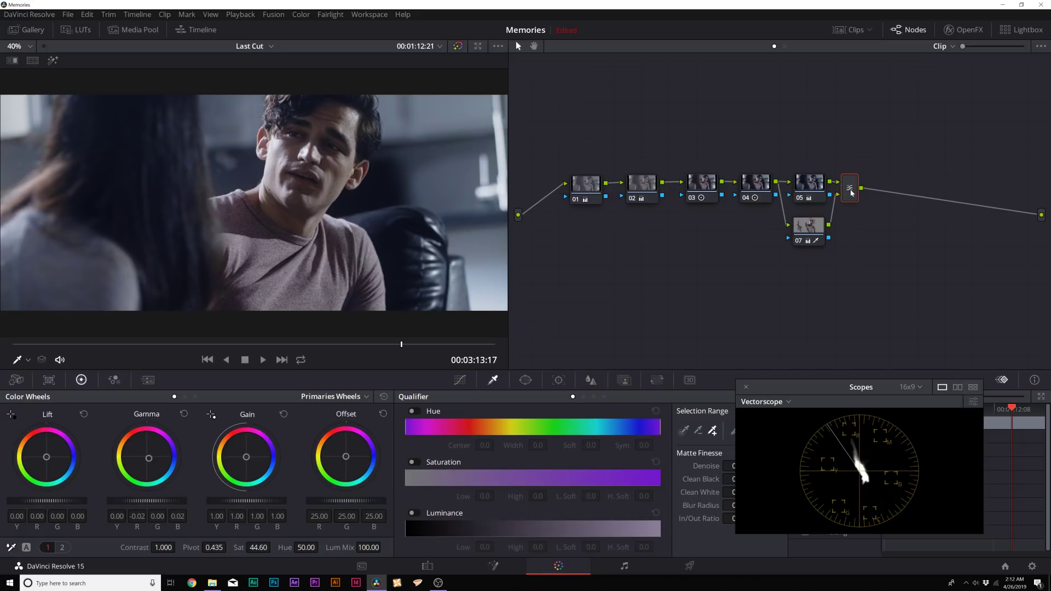
key("alt+s")
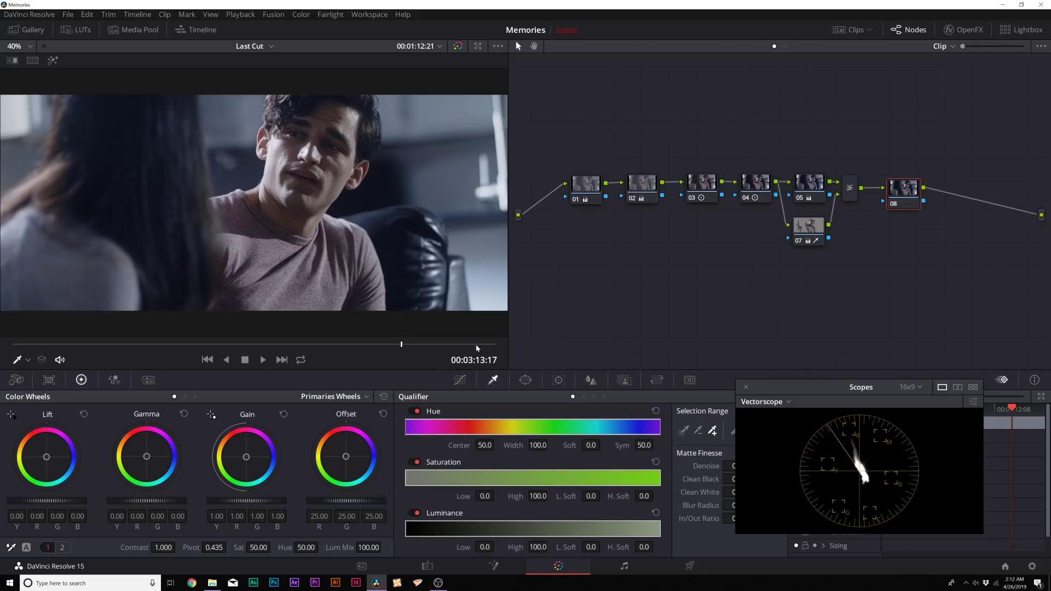
left_click(462, 383)
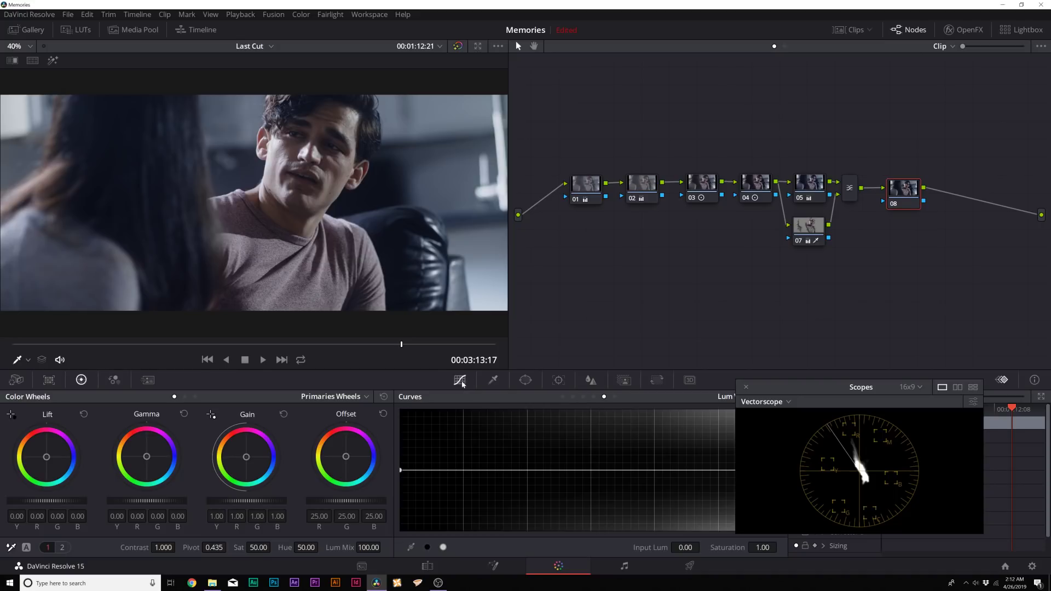
Step: Build node 08's Lum Vs Sat curve with saturation dropped to zero at the darkest and brightest tones
left_click_drag(798, 386, 875, 378)
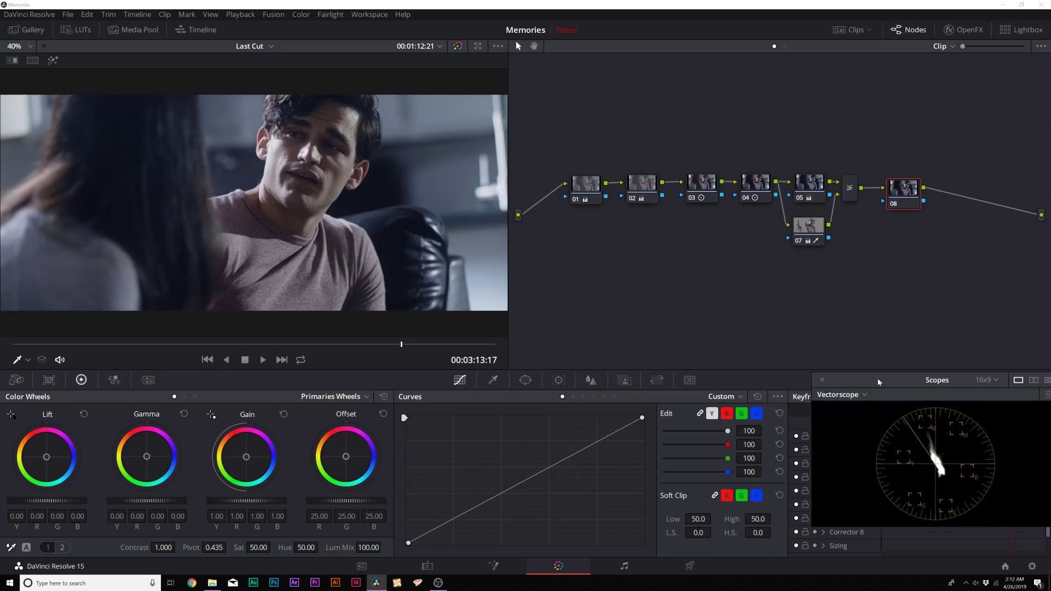
left_click(604, 396)
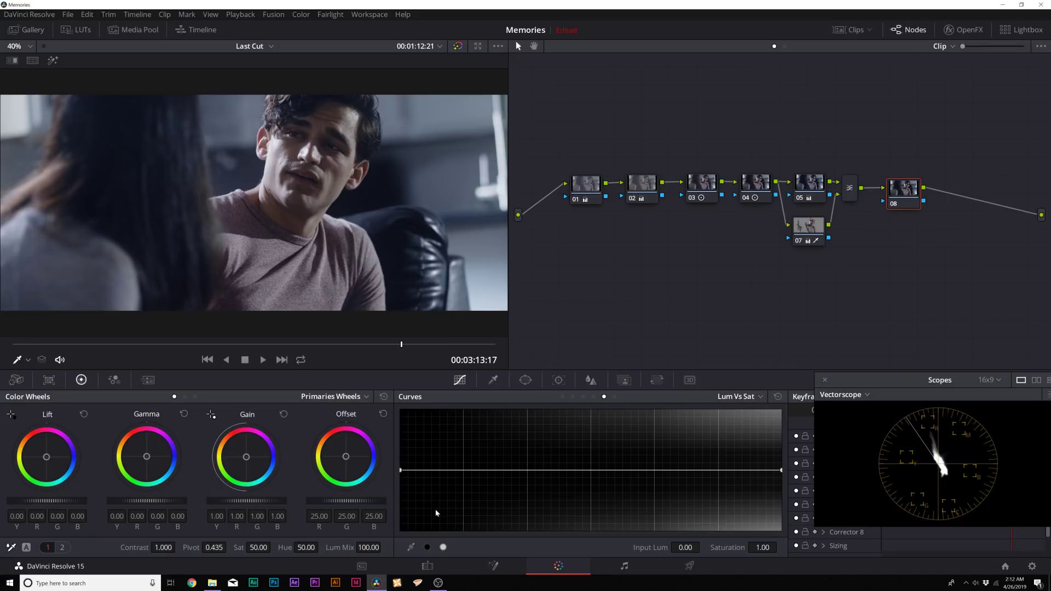
left_click(427, 548)
left_click(441, 547)
left_click_drag(402, 471, 410, 535)
left_click_drag(781, 470, 778, 544)
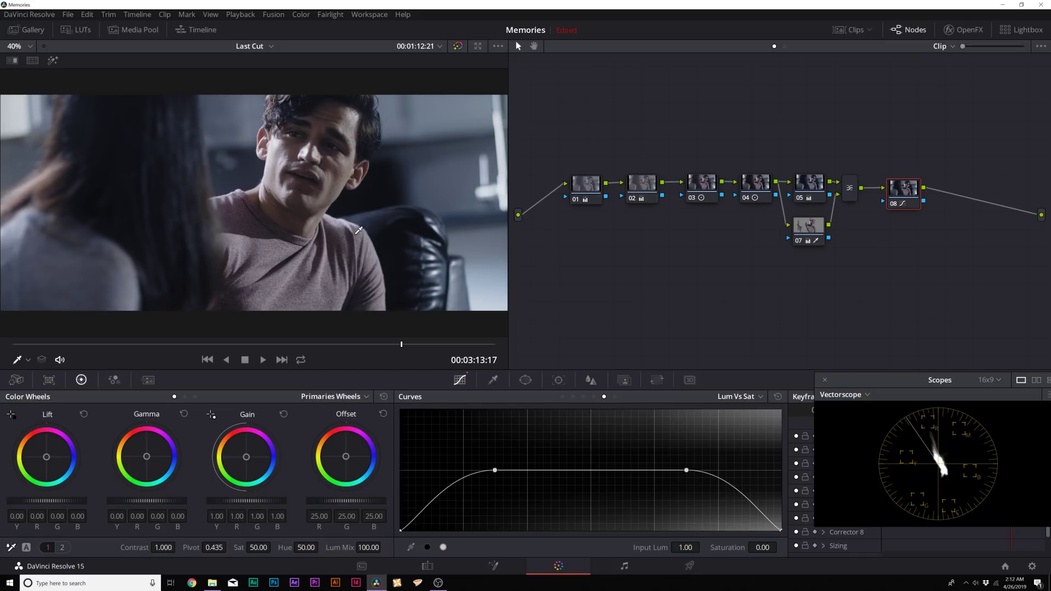
left_click_drag(495, 470, 426, 473)
Step: Compare node 08 bypassed and enabled, and switch the scope to Waveform
left_click(893, 206)
left_click(894, 206)
left_click(854, 392)
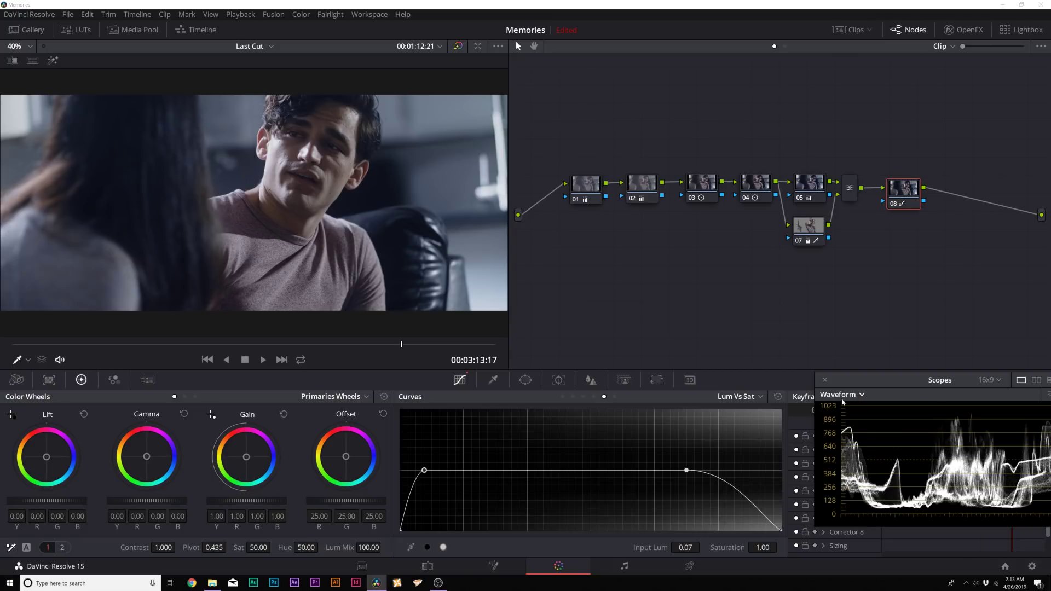
right_click(324, 178)
Step: Grab the current grade as still 1.37.2 and switch to clip 38
left_click(328, 179)
left_click(27, 29)
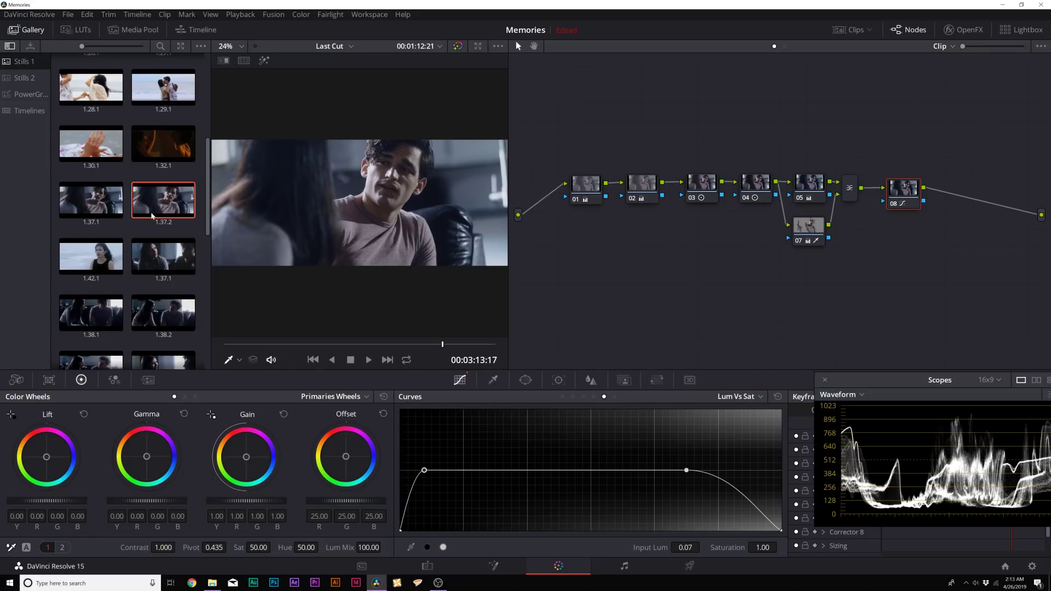
left_click(852, 29)
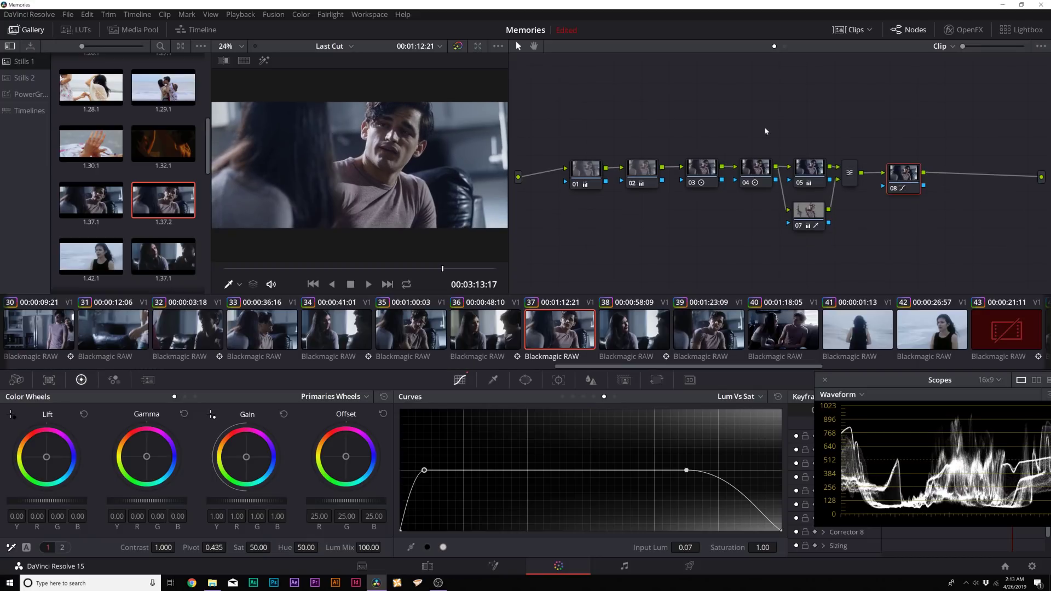
left_click(628, 332)
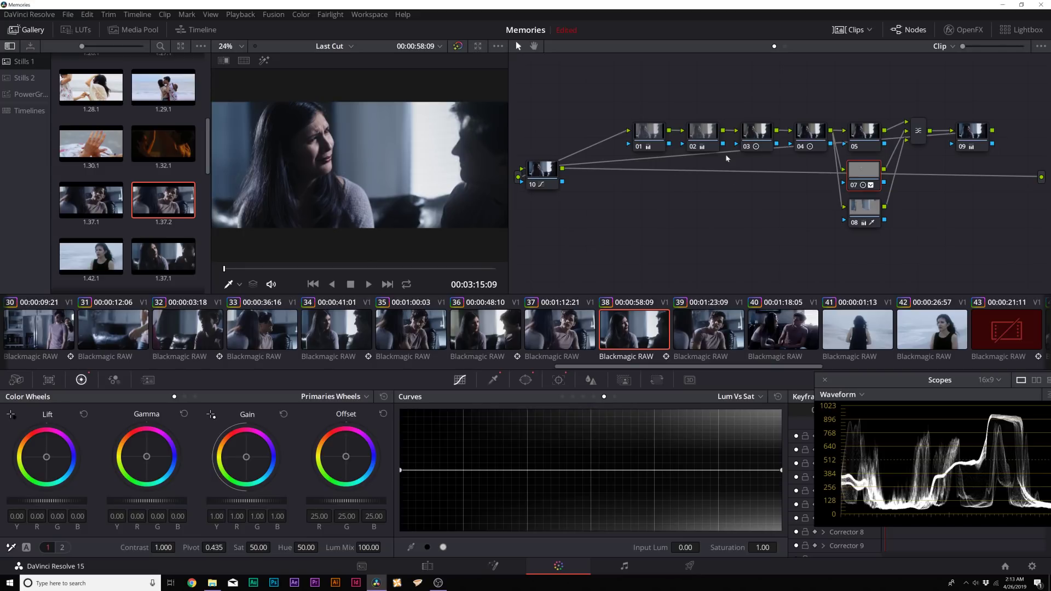
Step: Reset all of clip 38's grades and nodes and apply still 1.37.2's grade to it
right_click(635, 215)
left_click(657, 212)
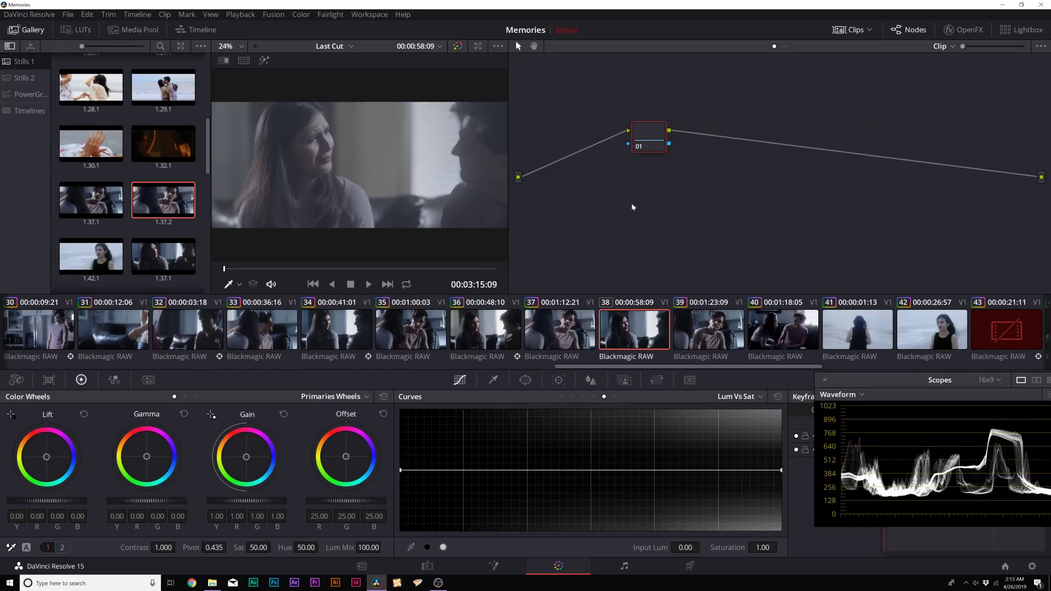
right_click(175, 209)
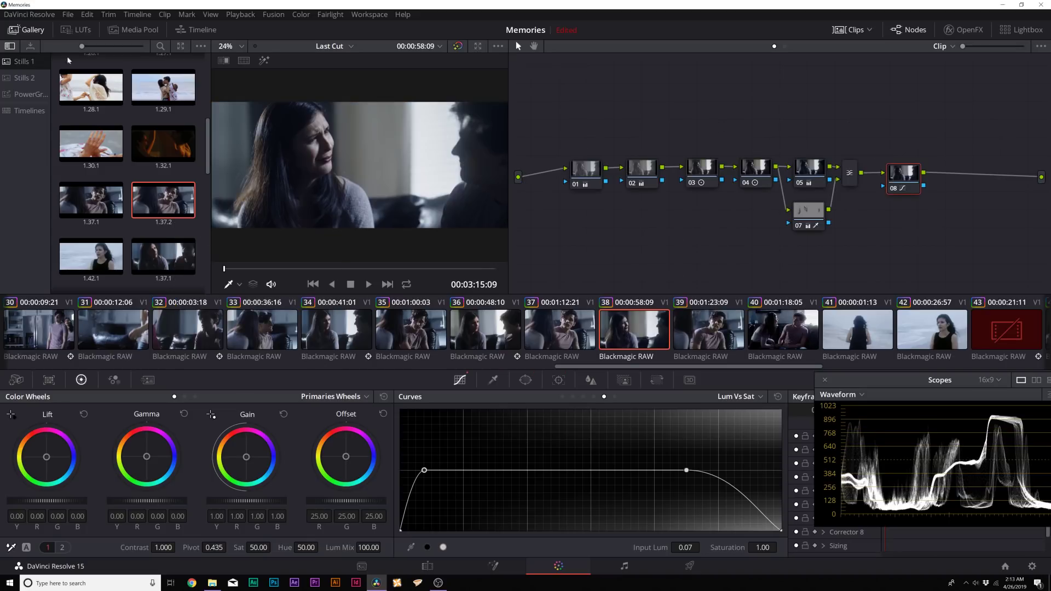
key("alt+f")
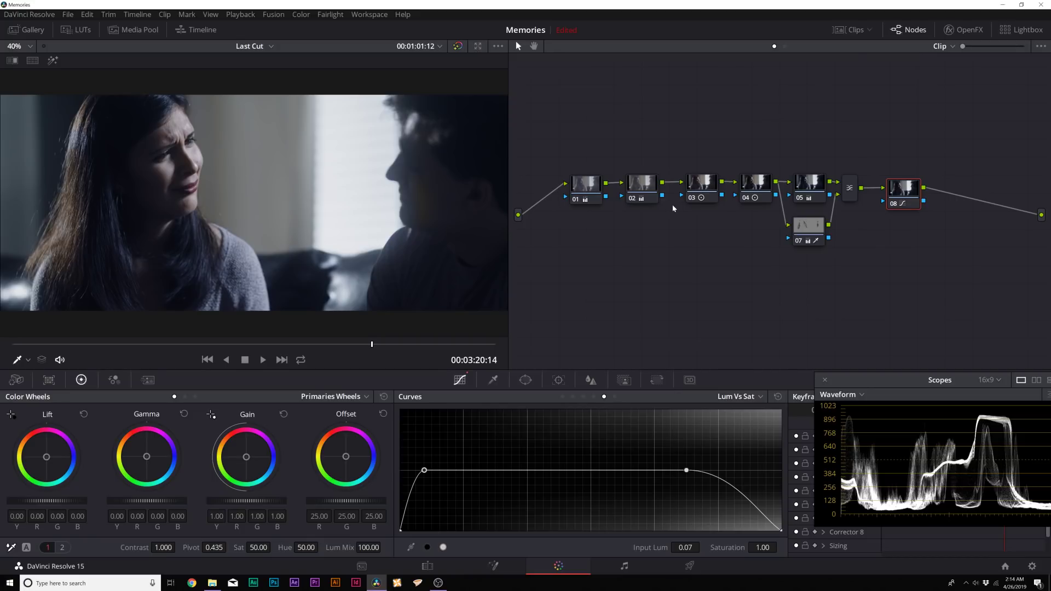
Step: Raise node 01's master gamma to 0.03, then marquee-select nodes 02–04 and 05, 07, mixer, 08
left_click(652, 186)
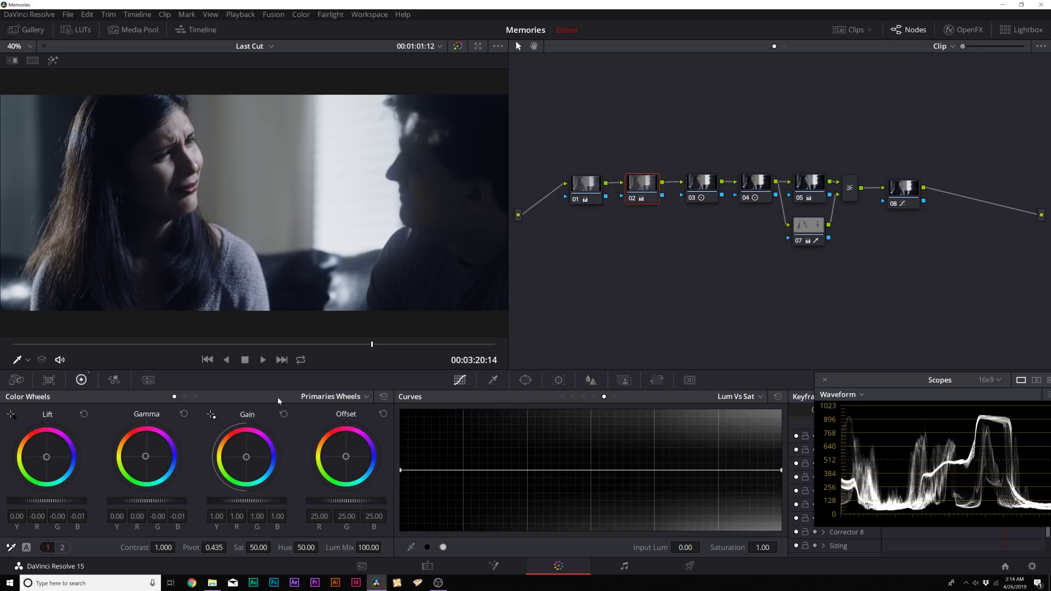
left_click(185, 396)
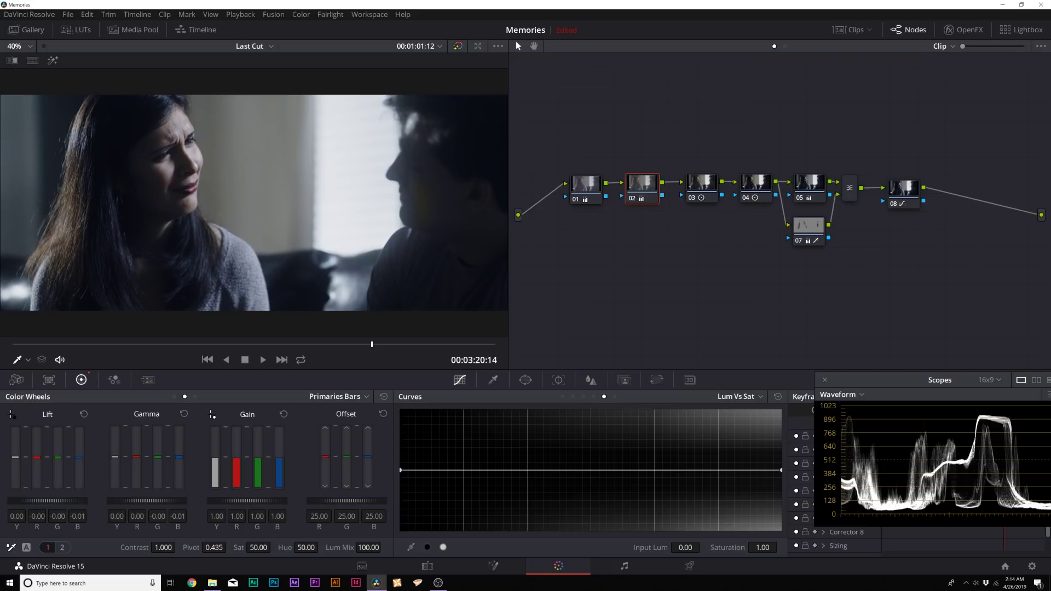
left_click(576, 188)
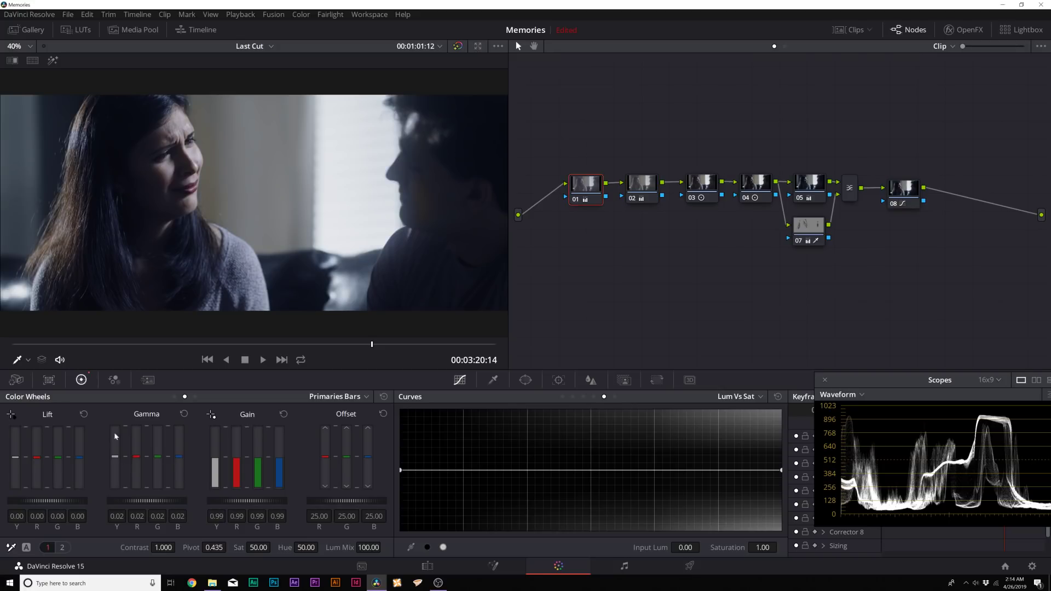
left_click(174, 397)
left_click_drag(147, 500, 152, 501)
left_click_drag(579, 162, 736, 218)
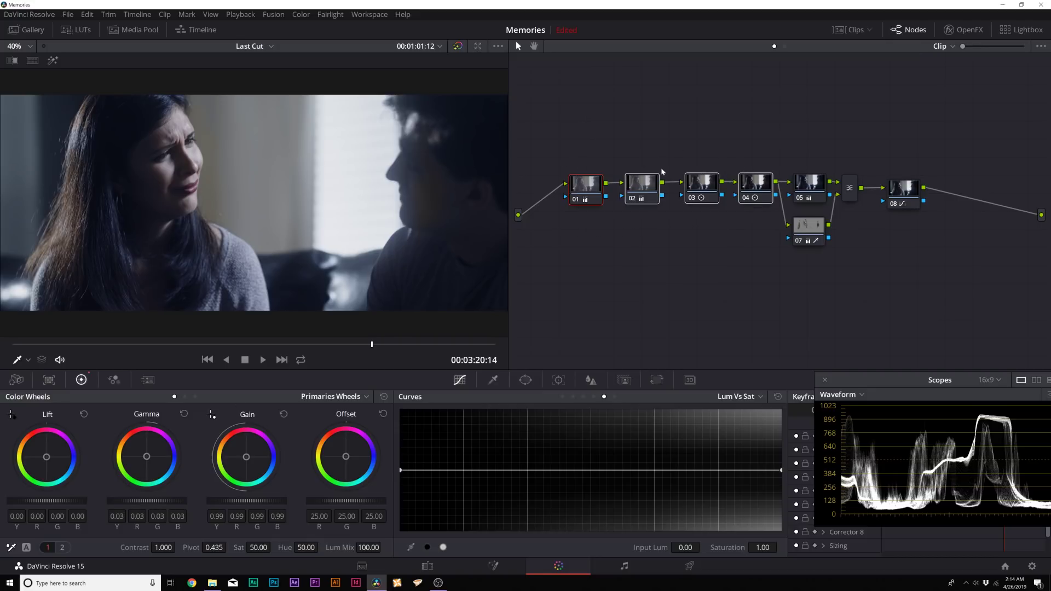
left_click_drag(804, 130, 922, 242)
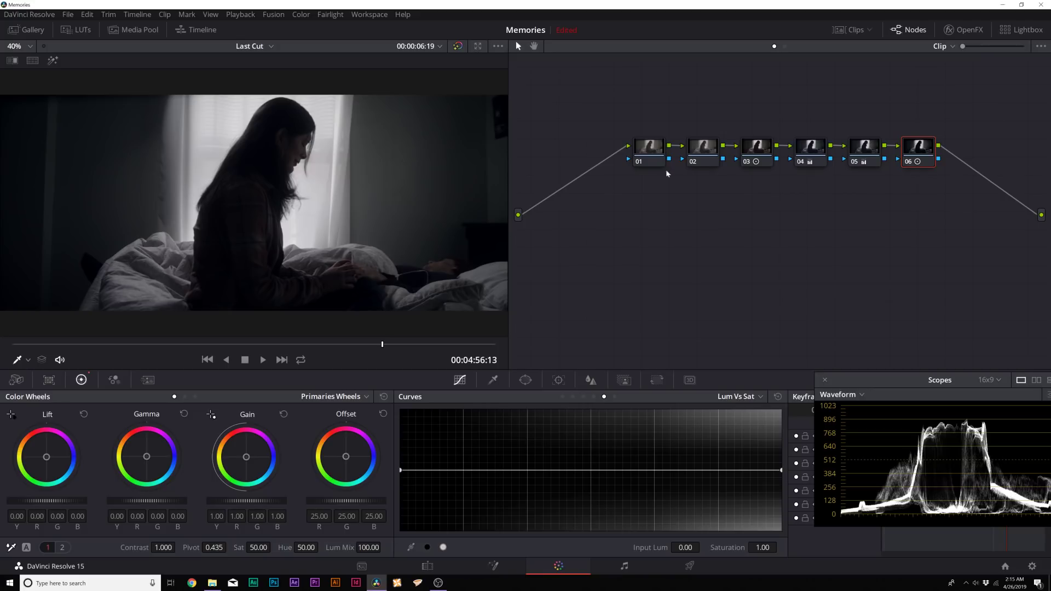
Step: In the bed shot's six-node grade, select nodes 03–05, then inspect nodes 04 and 06
left_click_drag(736, 188, 911, 154)
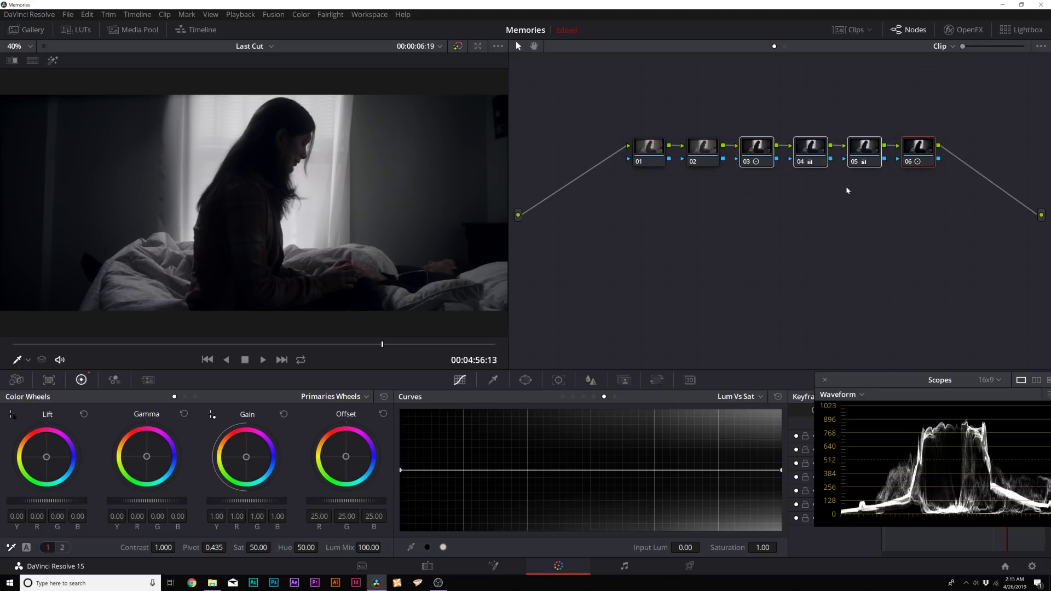
left_click(763, 156)
left_click(814, 153)
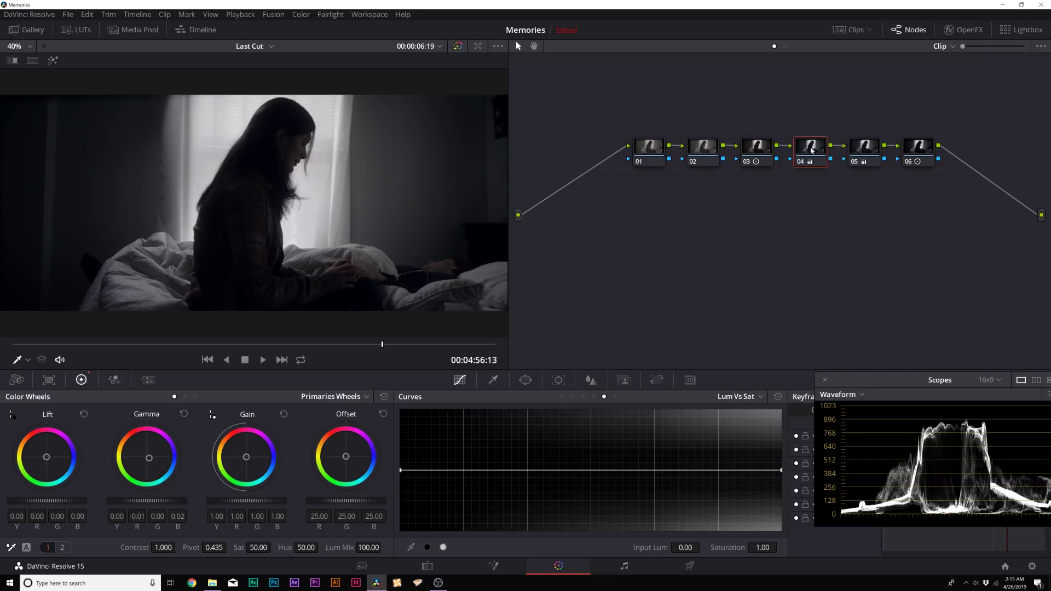
left_click(915, 153)
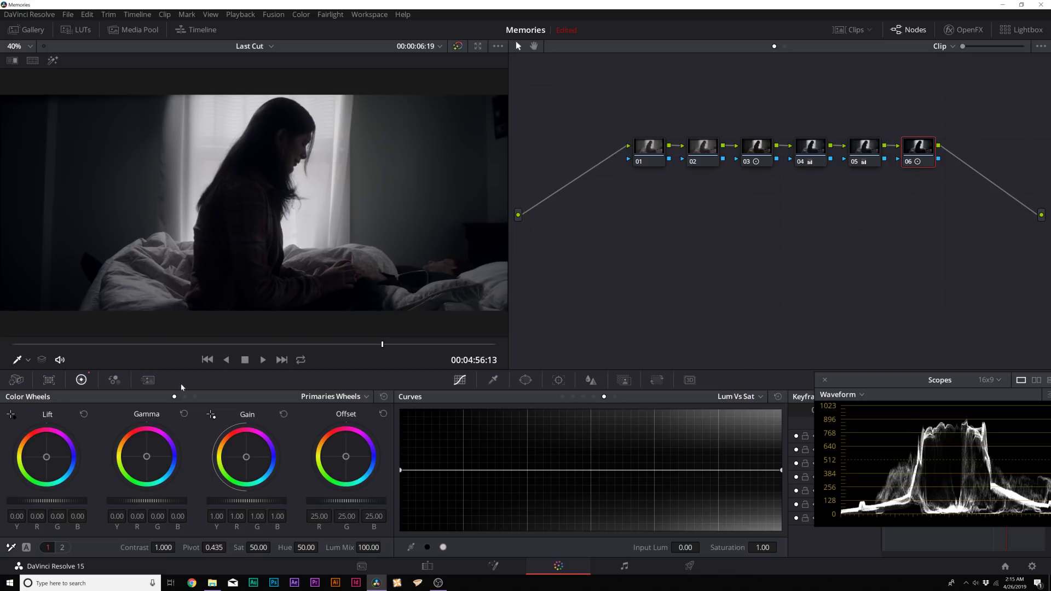